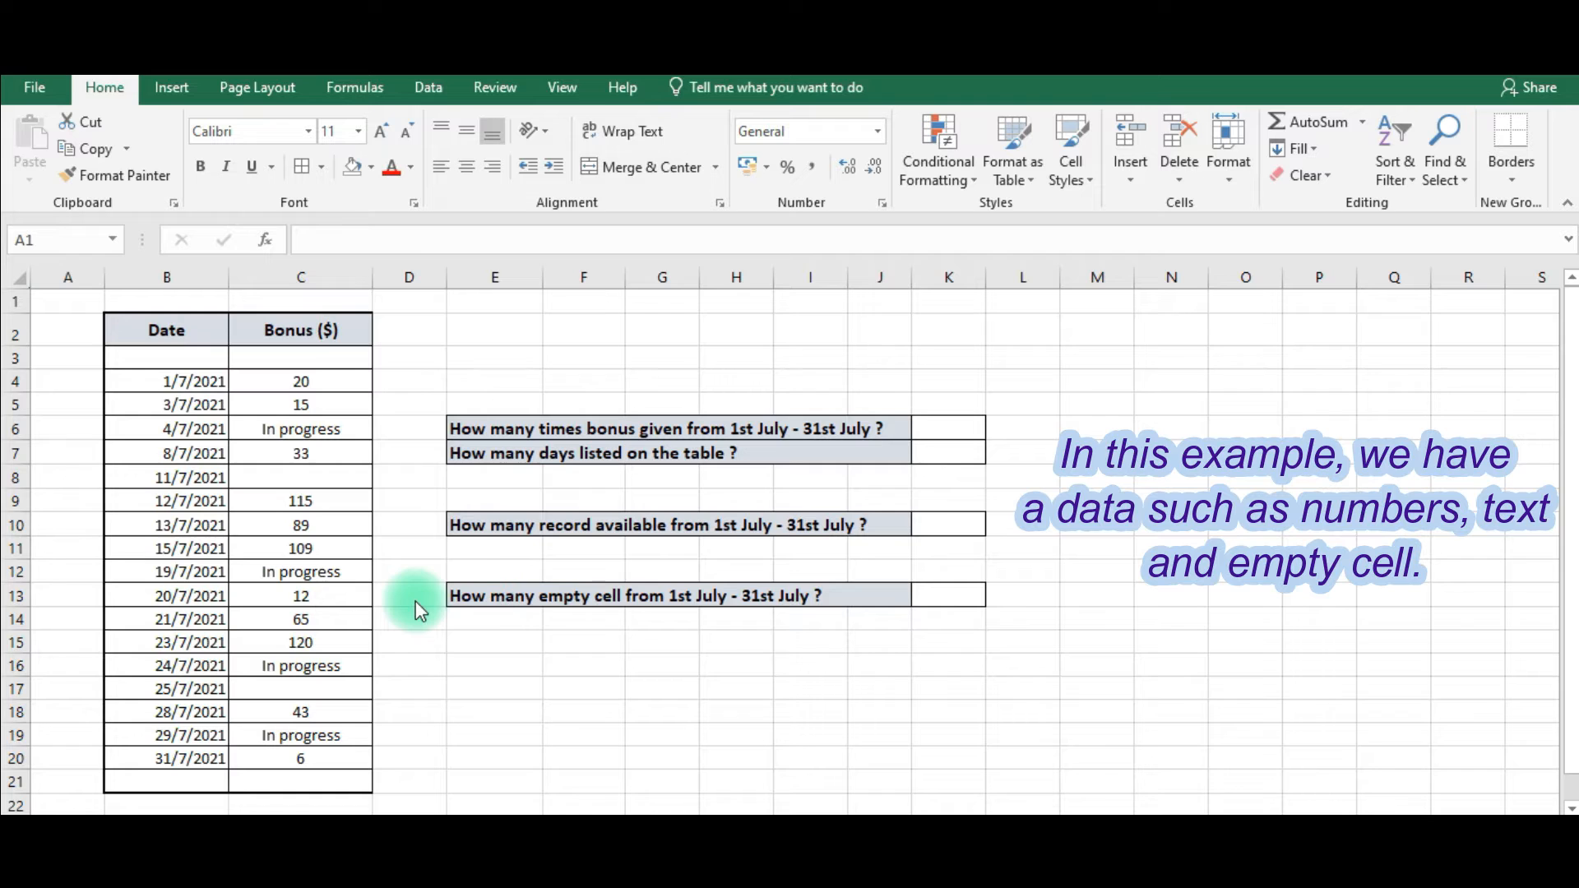
Enter =COUNT(C4:C20) in K6 to count how many times a bonus was given.
{"action": "left_click", "coordinate": [486, 423]}
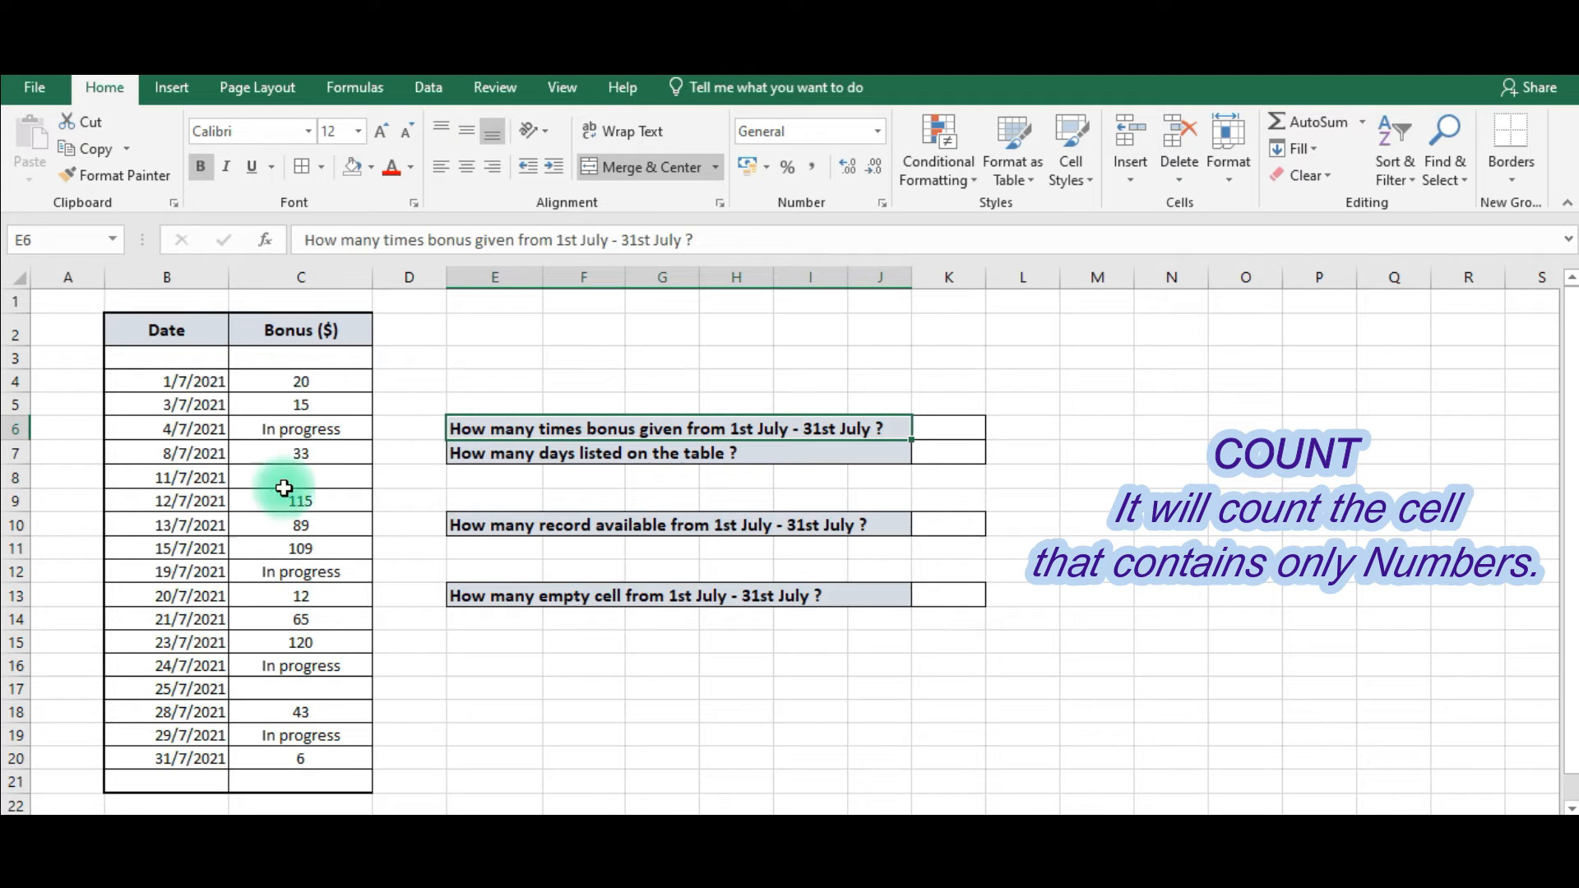
{"action": "left_click", "coordinate": [951, 427]}
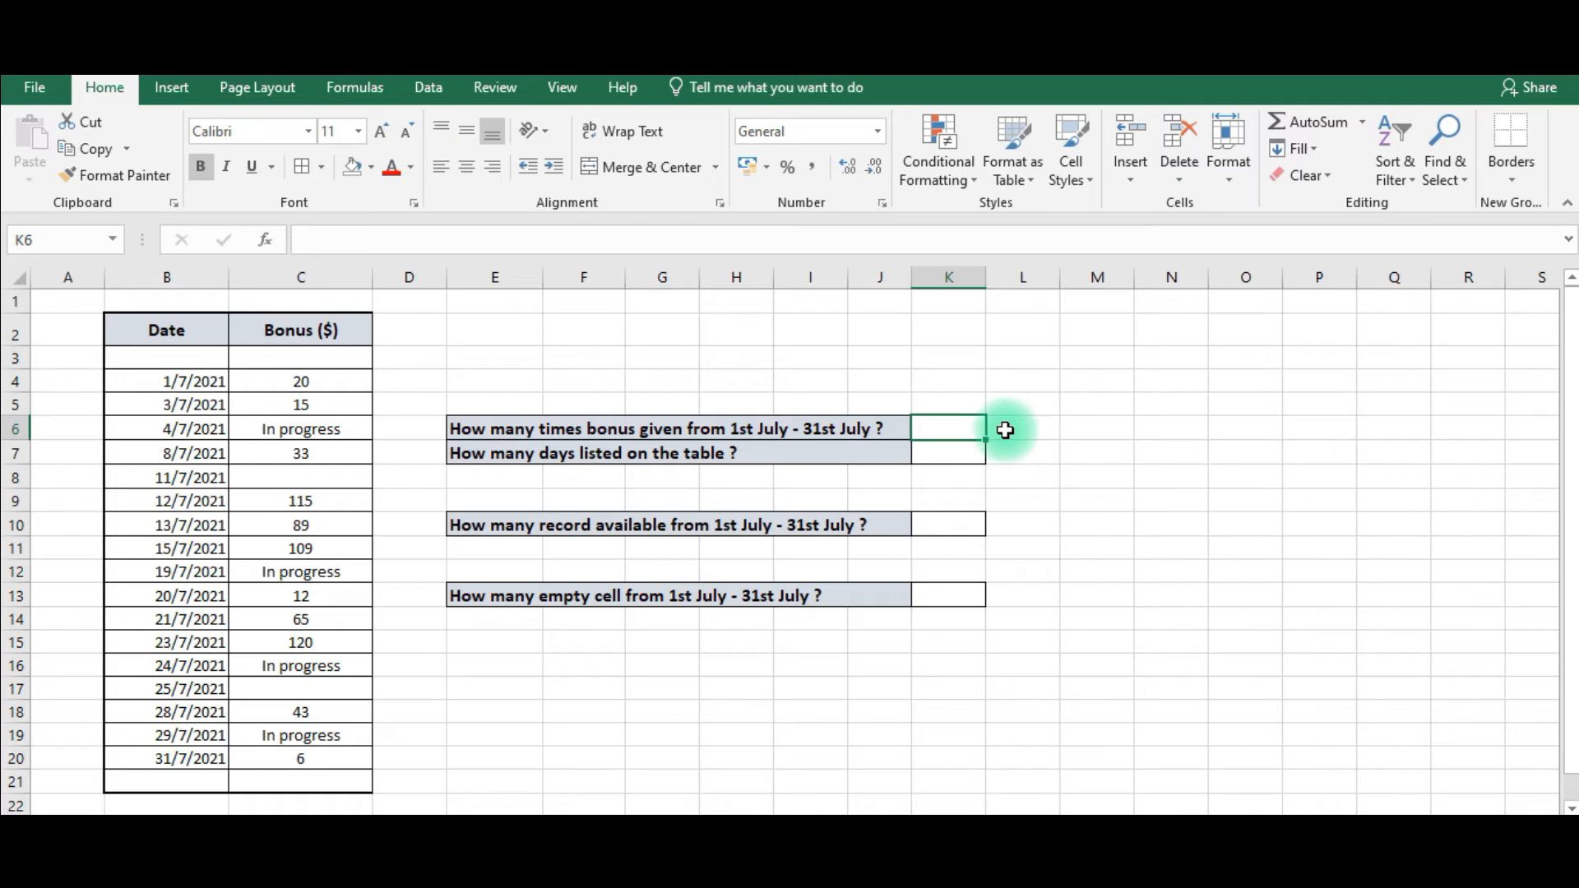
{"action": "type", "text": "="}
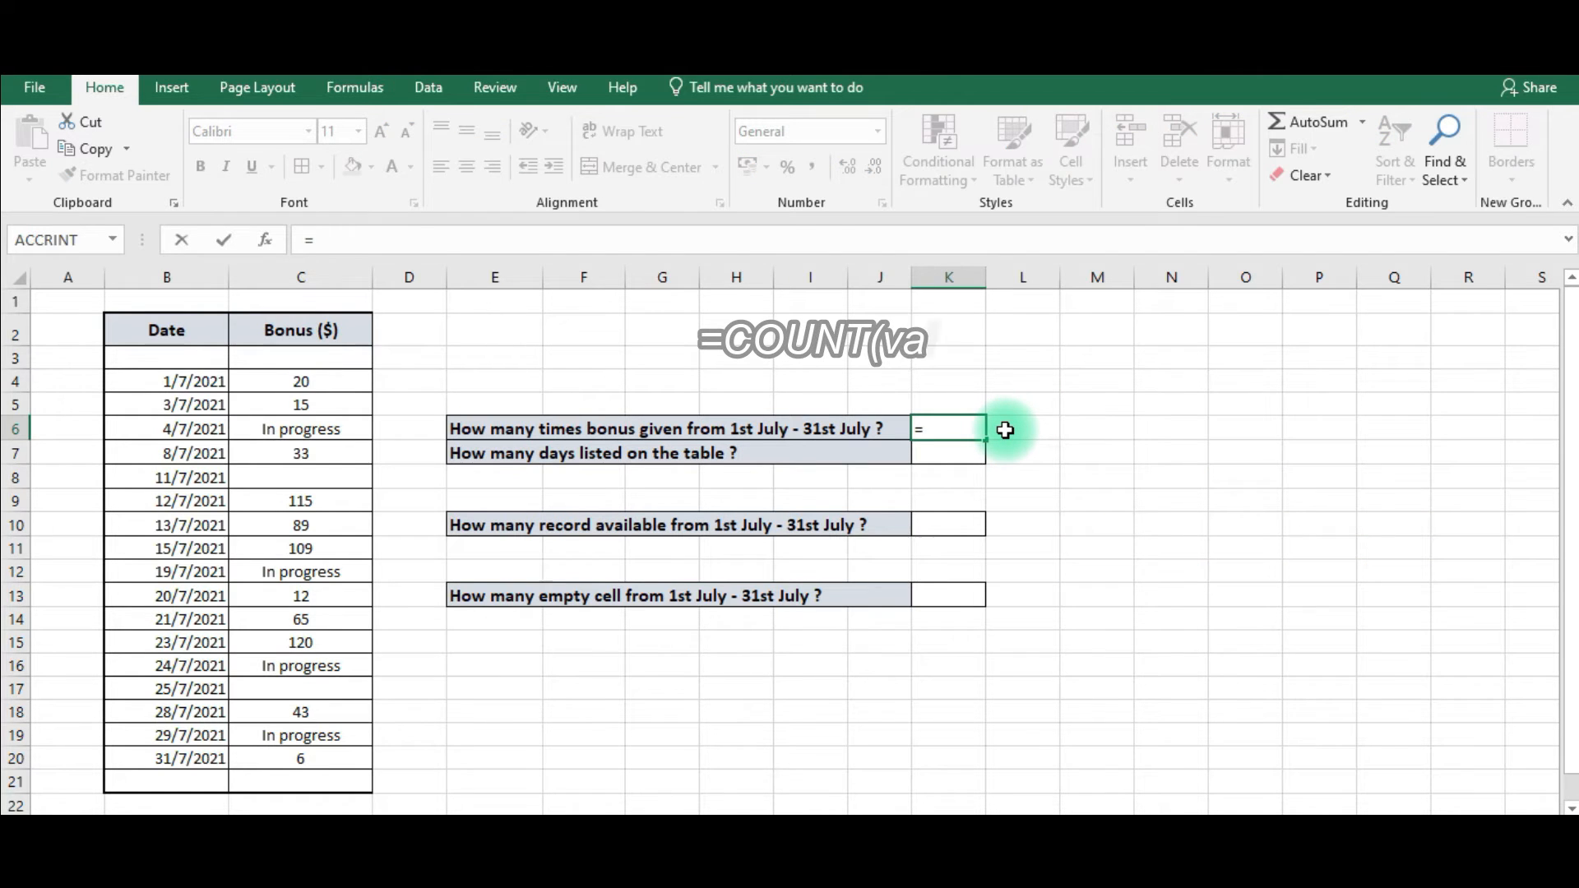
{"action": "type", "text": "cou"}
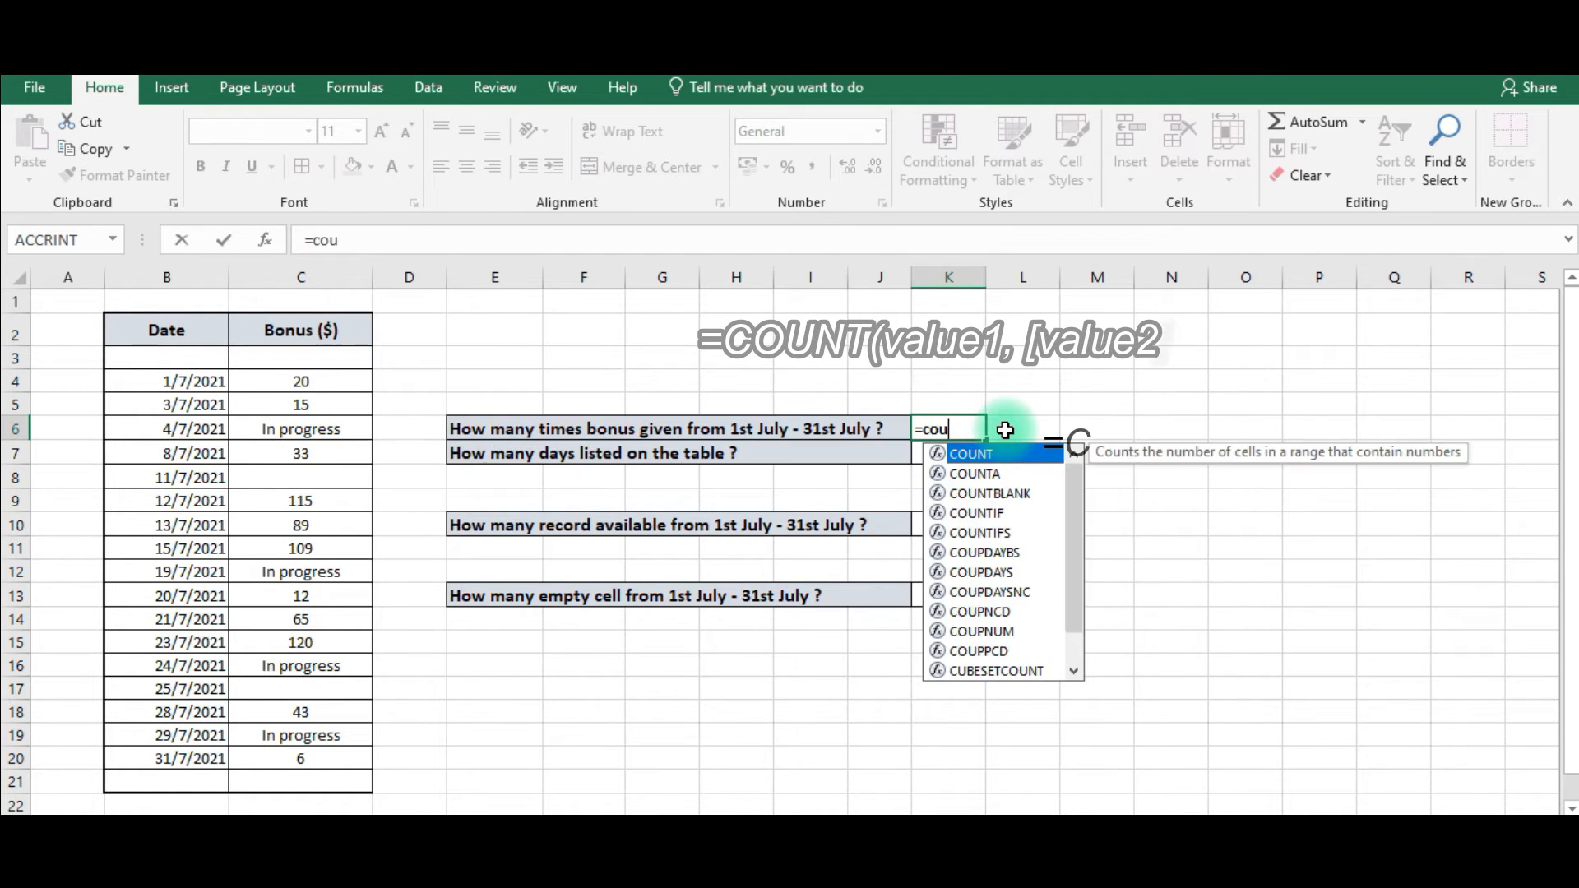
{"action": "type", "text": "nt"}
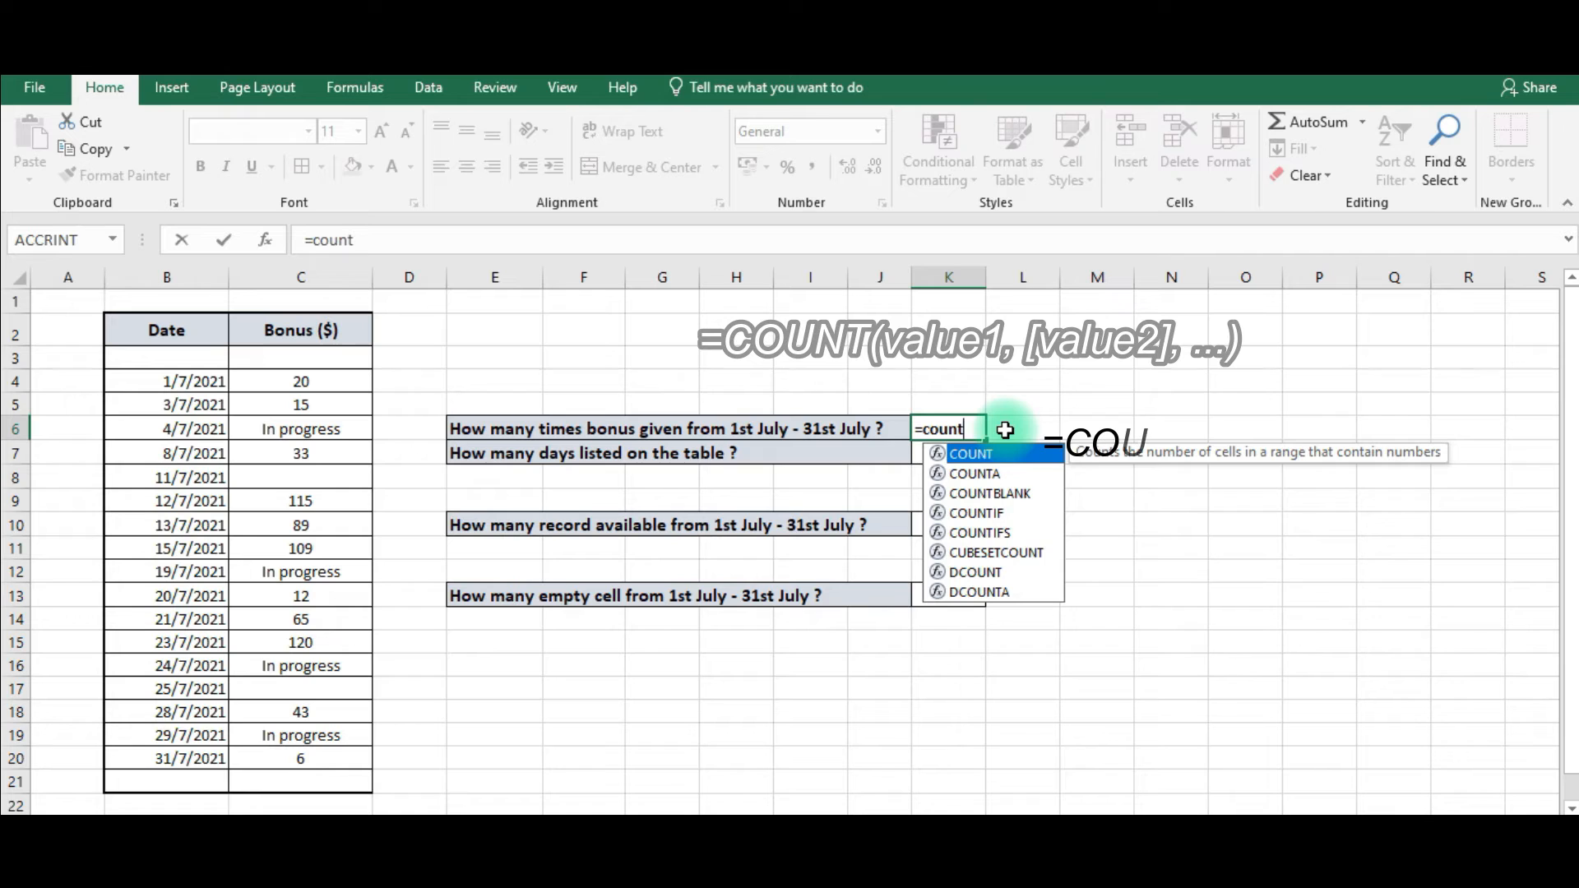
{"action": "type", "text": "("}
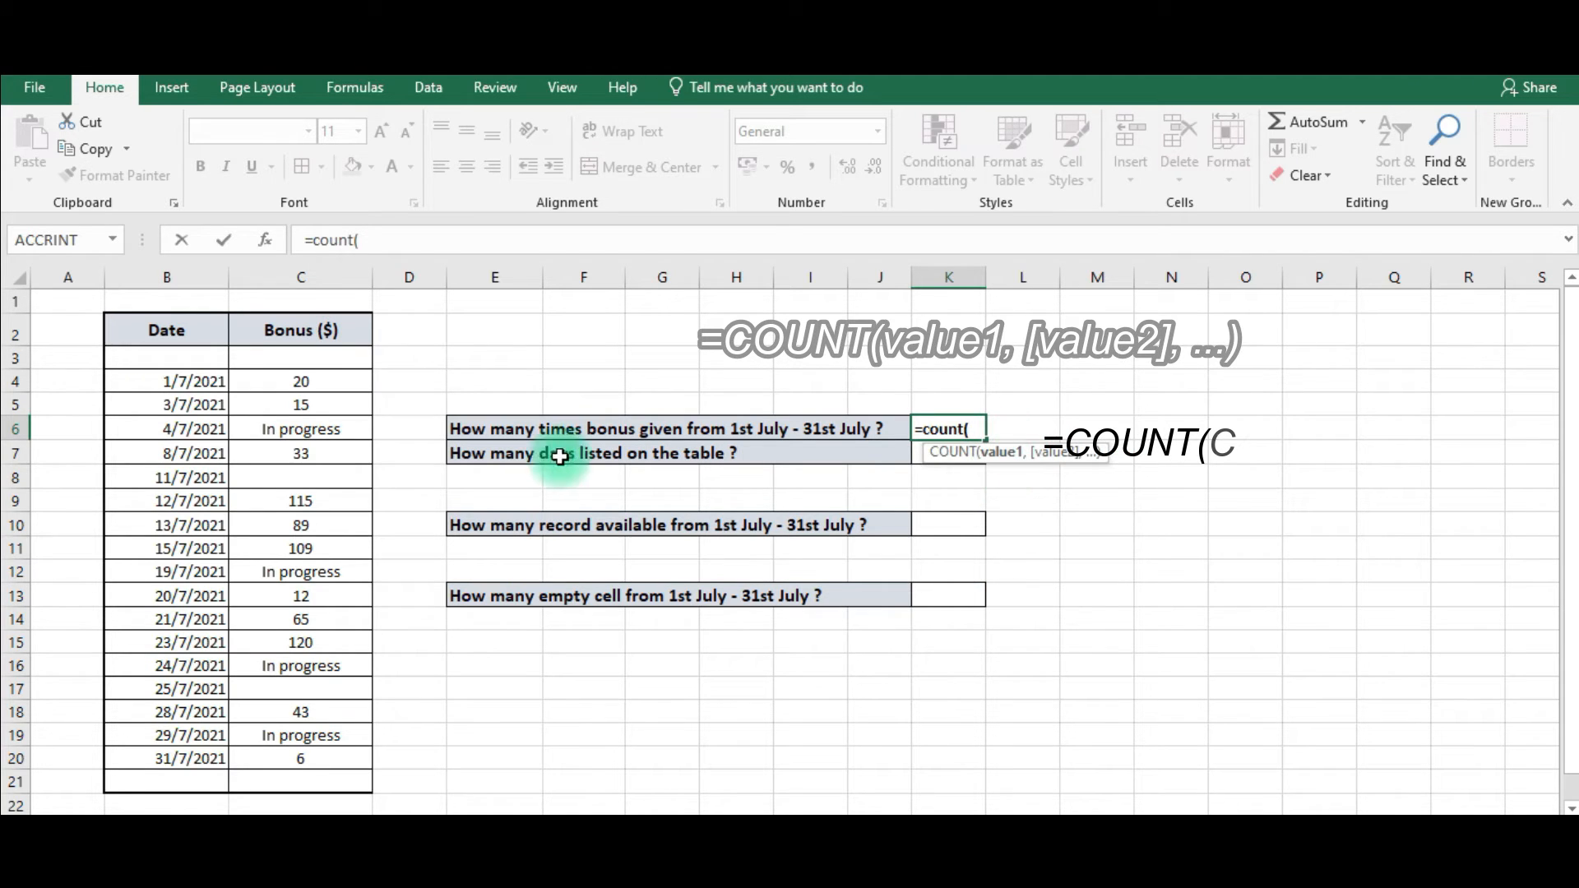
{"action": "left_click_drag", "start_coordinate": [310, 377], "coordinate": [317, 757]}
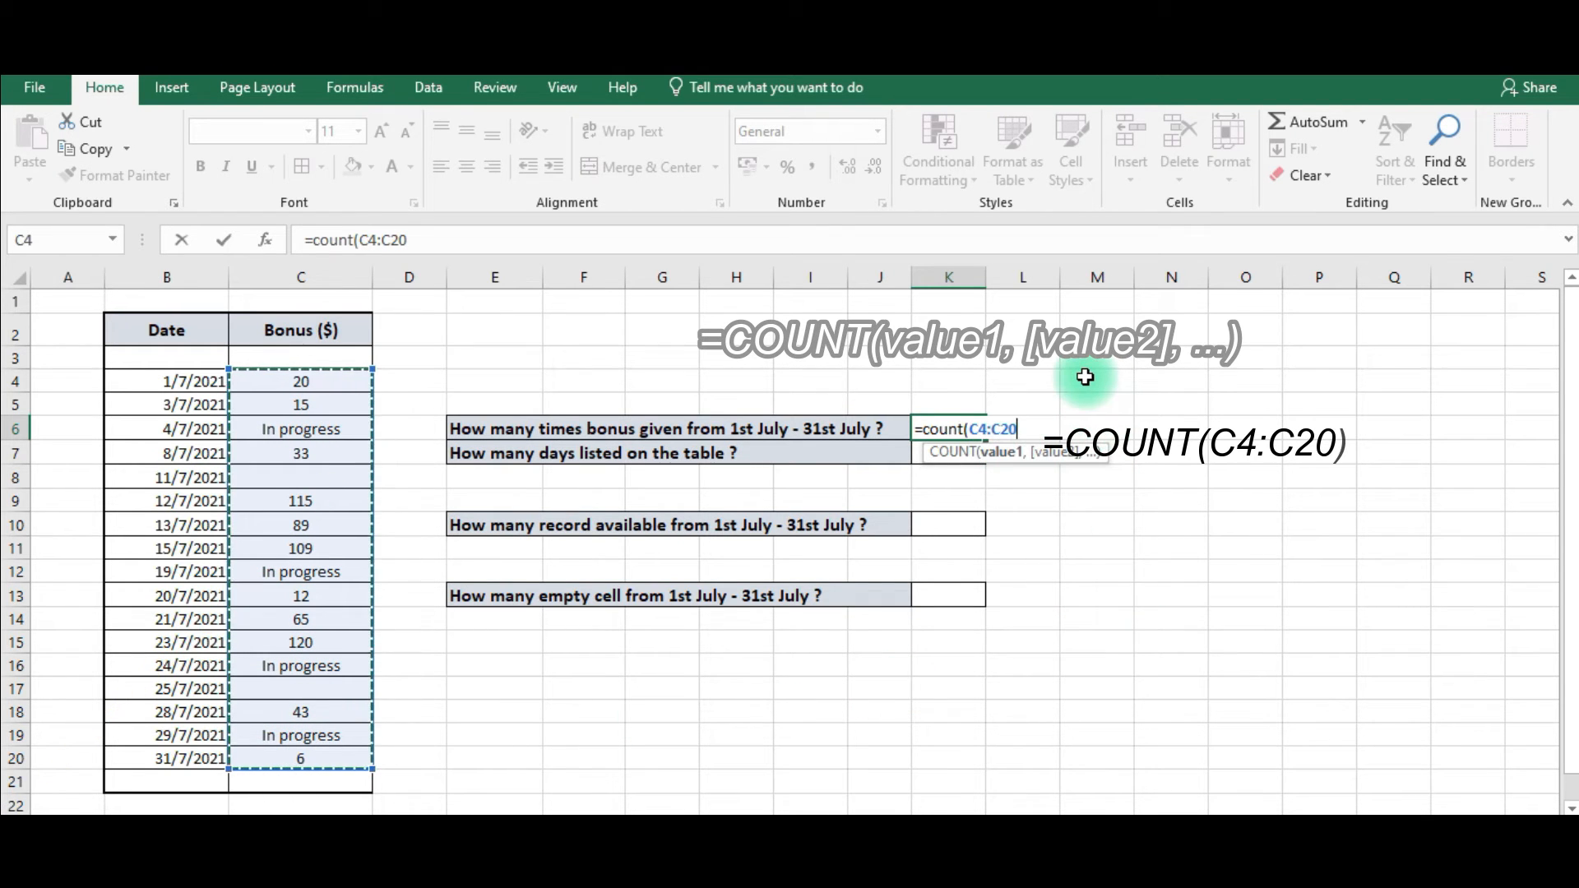
{"action": "type", "text": ")"}
{"action": "key", "text": "Return"}
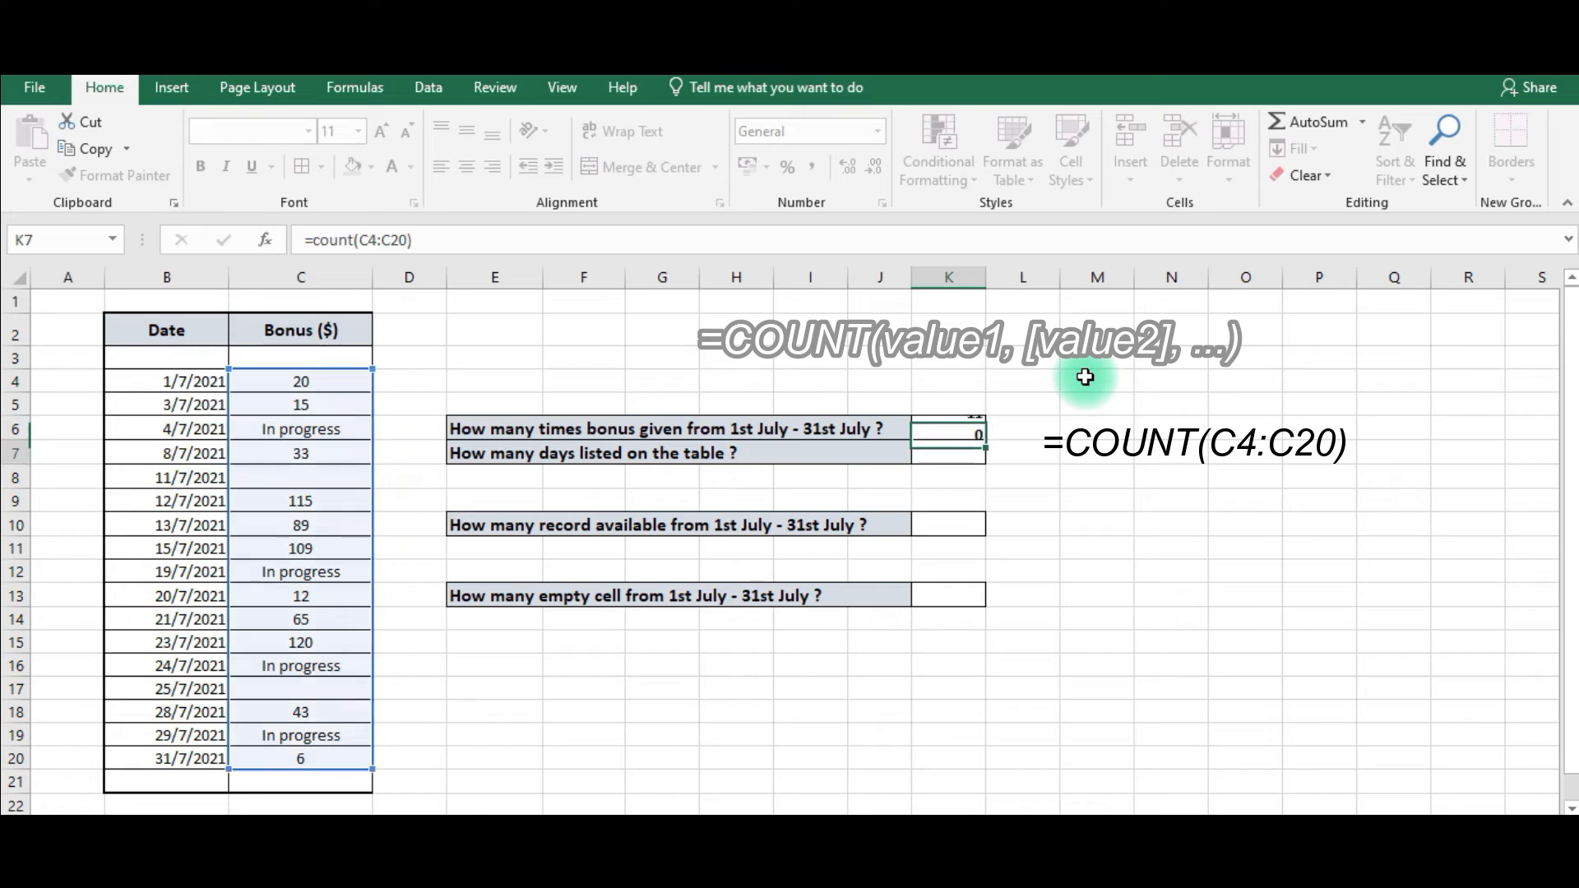
Inspect the bonus values in column C and the dates in column B of the table.
{"action": "left_click", "coordinate": [968, 428]}
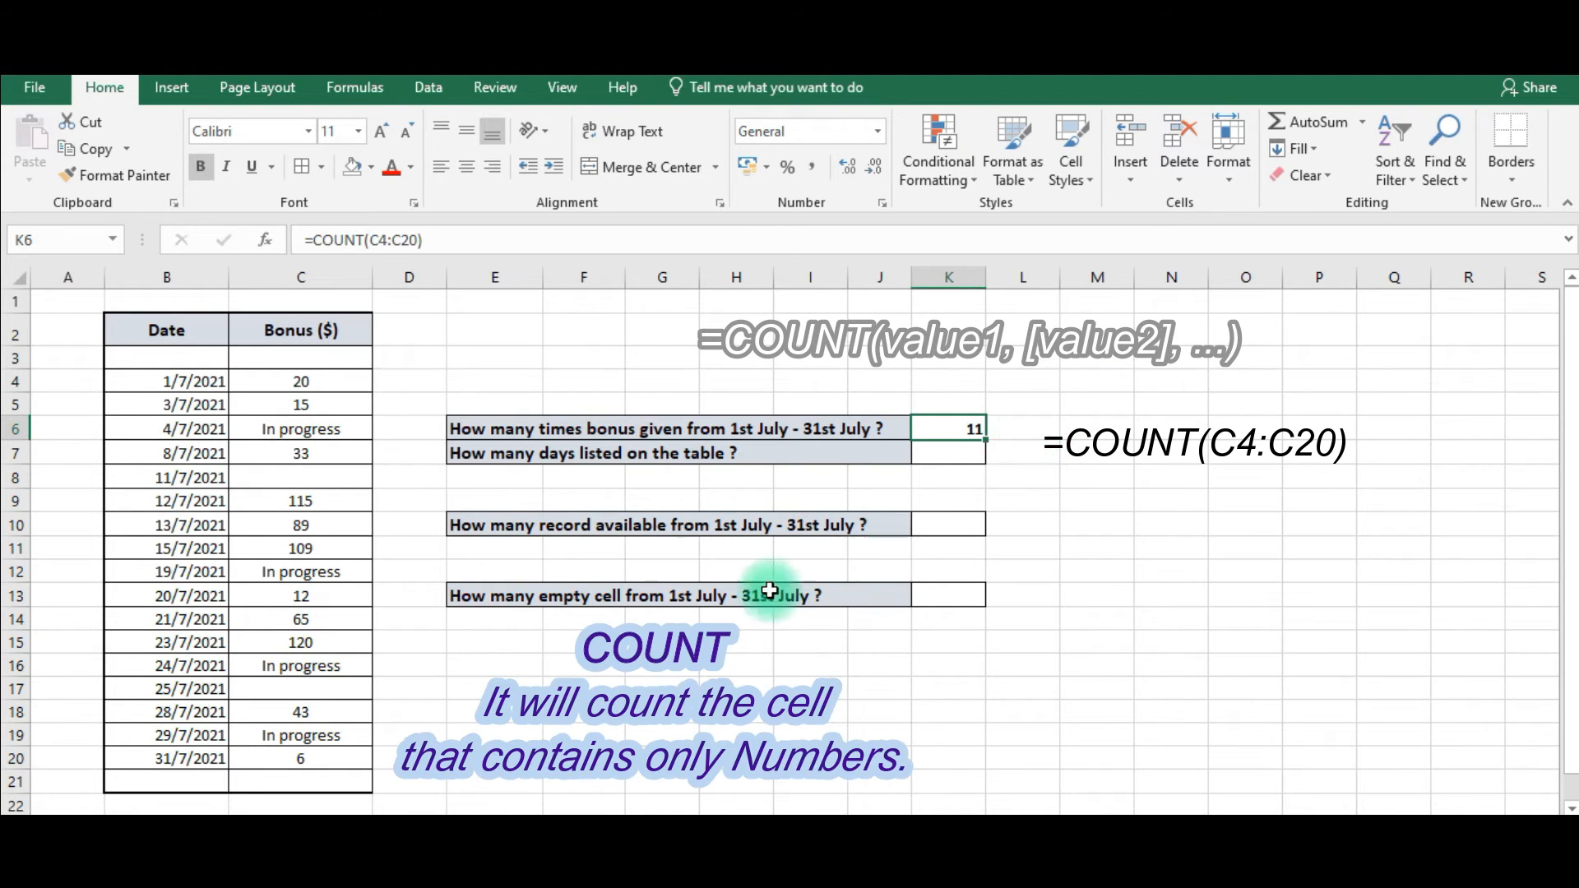
{"action": "left_click", "coordinate": [325, 384]}
{"action": "left_click", "coordinate": [349, 407]}
{"action": "left_click", "coordinate": [352, 453]}
{"action": "left_click", "coordinate": [341, 499]}
{"action": "left_click", "coordinate": [333, 525]}
{"action": "left_click", "coordinate": [326, 549]}
{"action": "left_click", "coordinate": [333, 594]}
{"action": "left_click", "coordinate": [333, 618]}
{"action": "left_click", "coordinate": [329, 644]}
{"action": "left_click", "coordinate": [329, 714]}
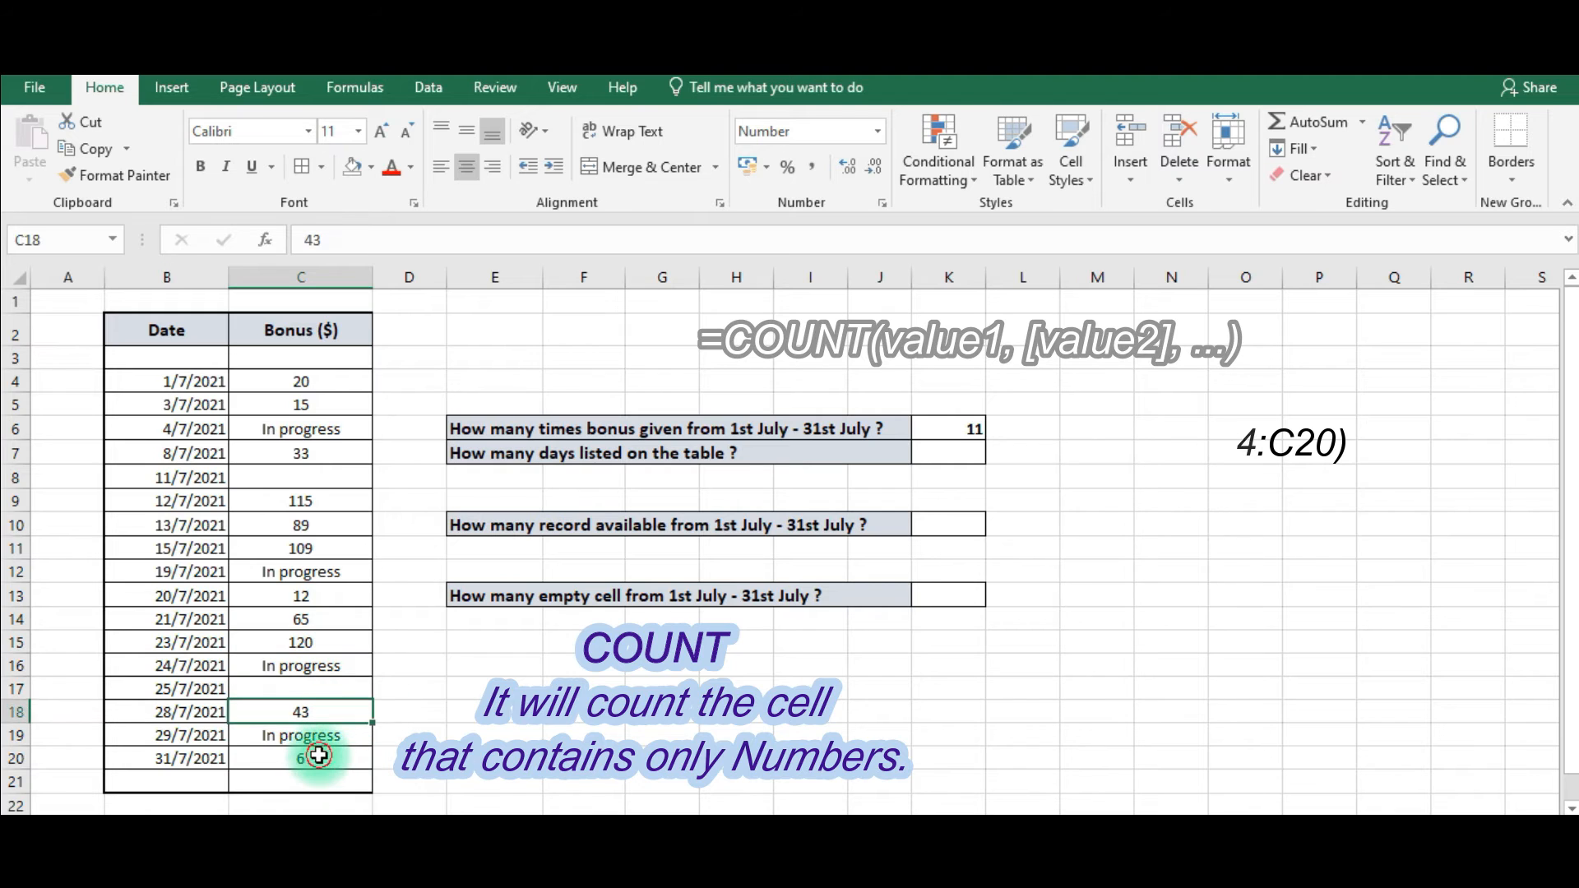
{"action": "left_click", "coordinate": [319, 754]}
{"action": "left_click", "coordinate": [947, 427]}
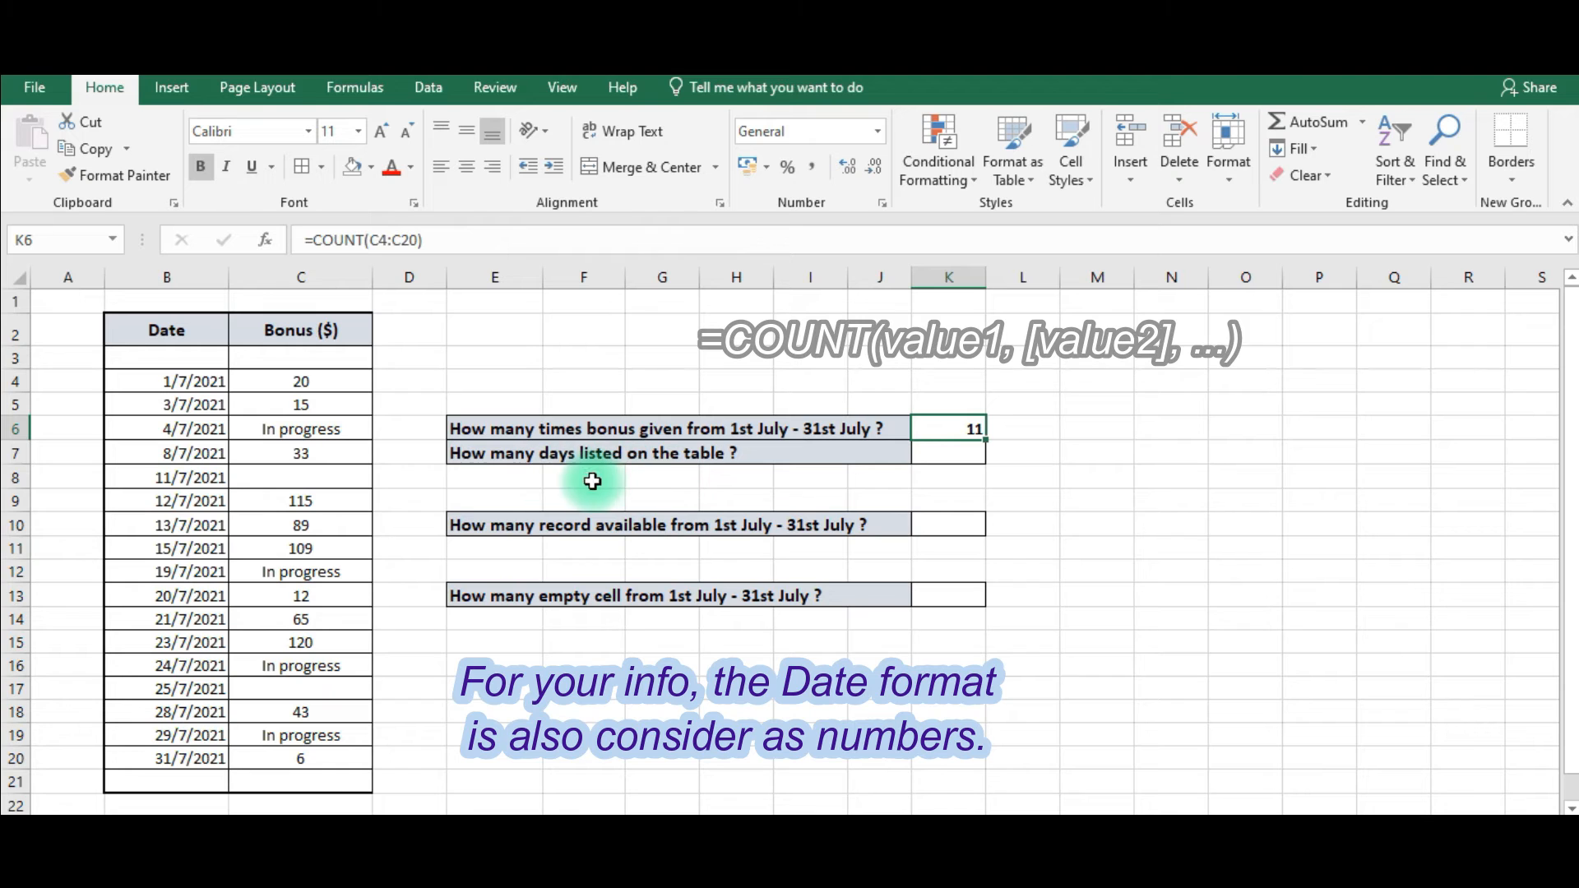
{"action": "left_click_drag", "start_coordinate": [127, 381], "coordinate": [130, 751]}
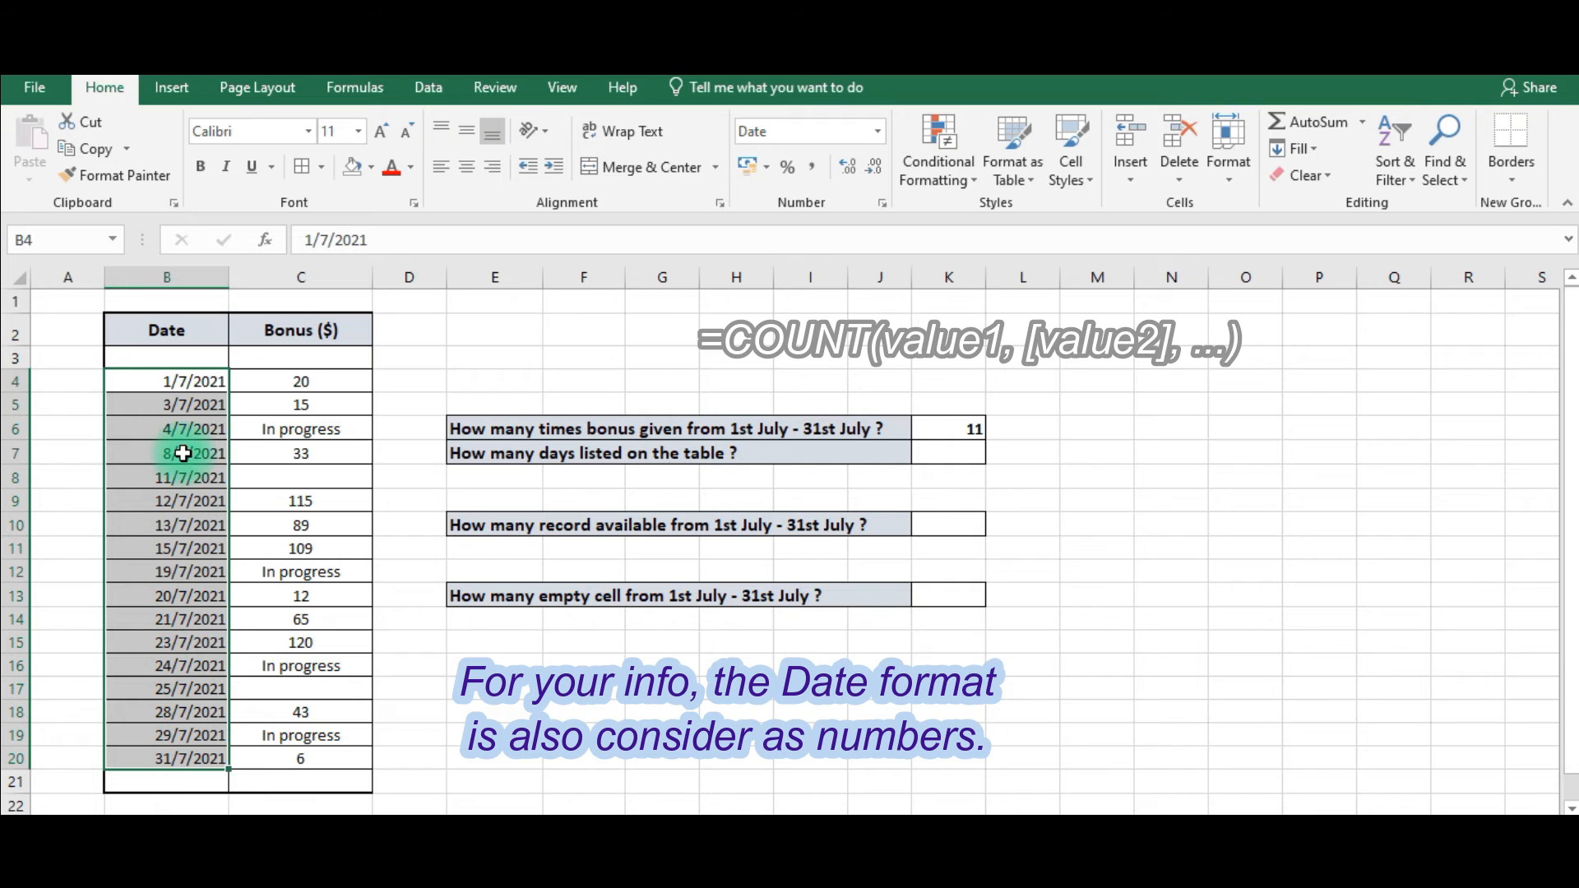
Enter =COUNT(B4:B20) in K7 to count the days listed on the table.
{"action": "left_click", "coordinate": [948, 453]}
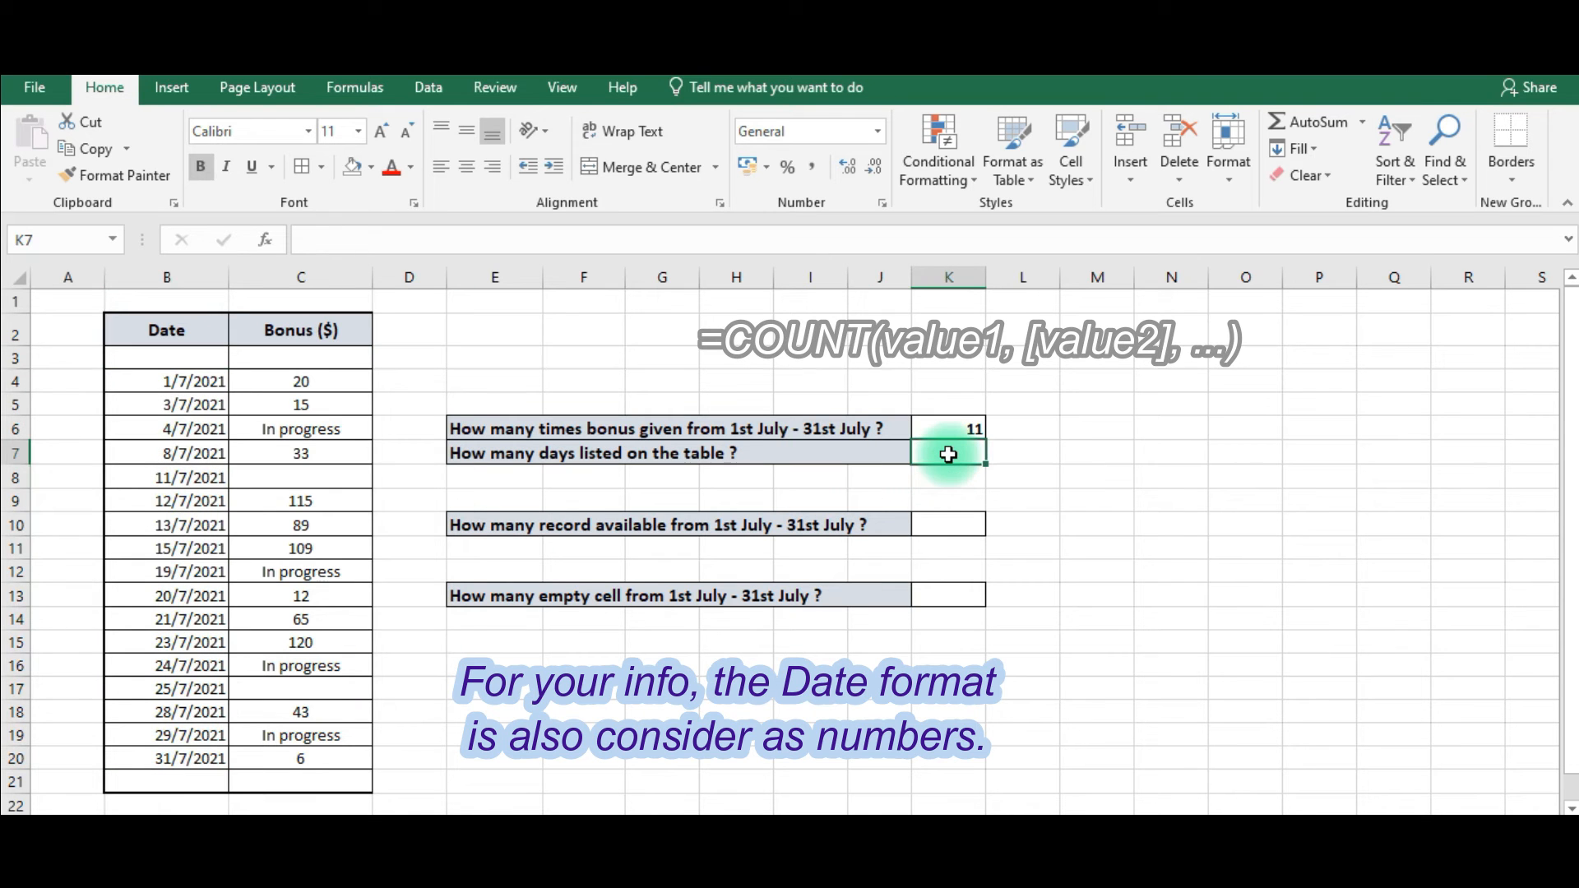
{"action": "type", "text": "="}
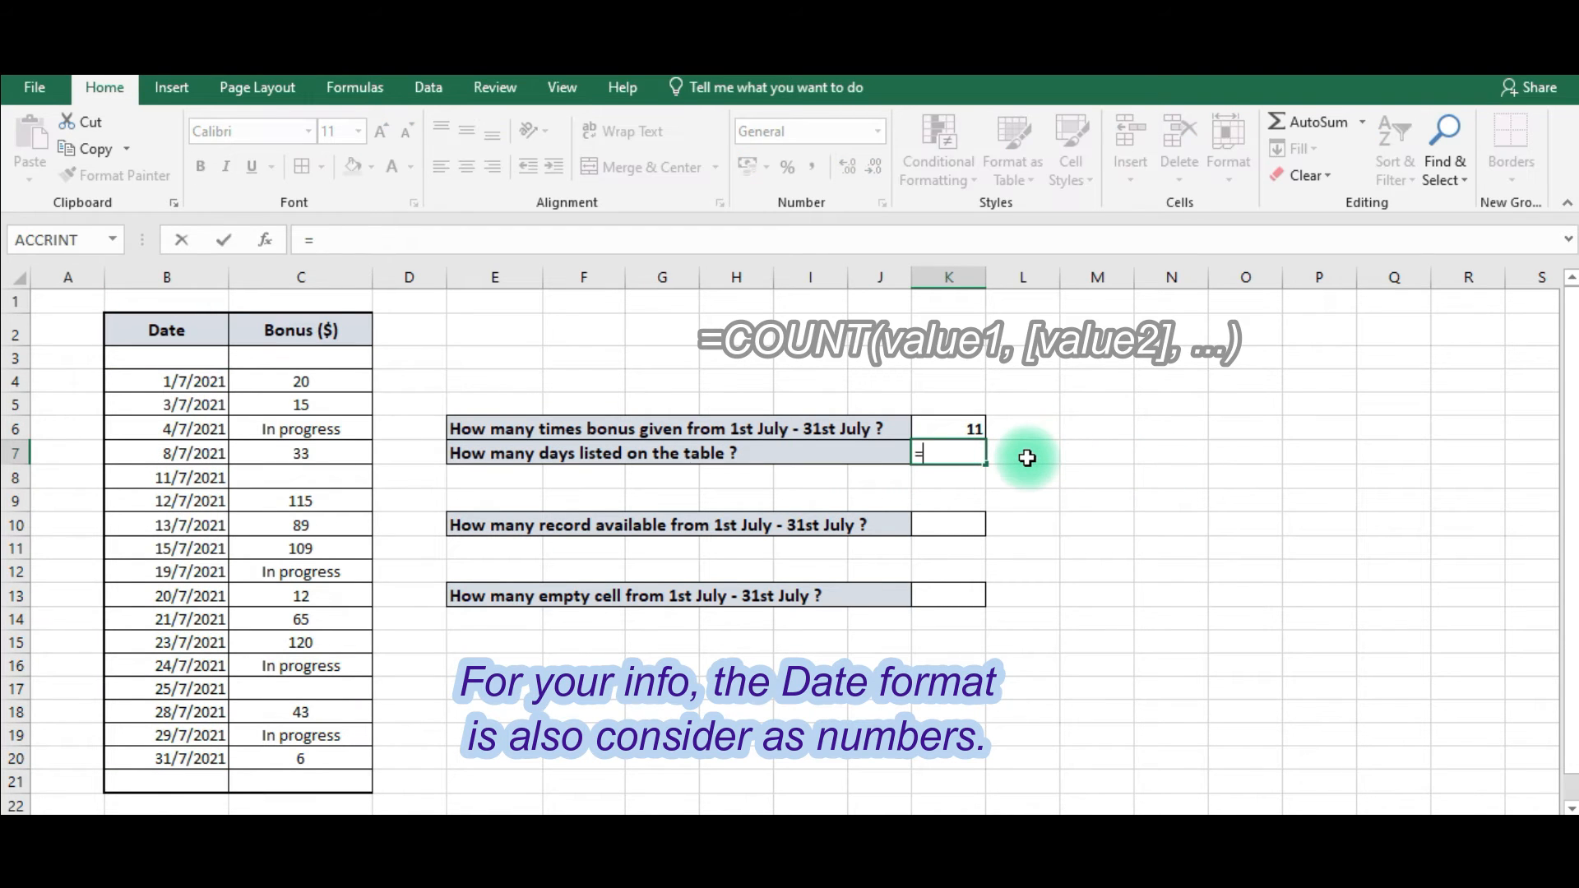
{"action": "type", "text": "count("}
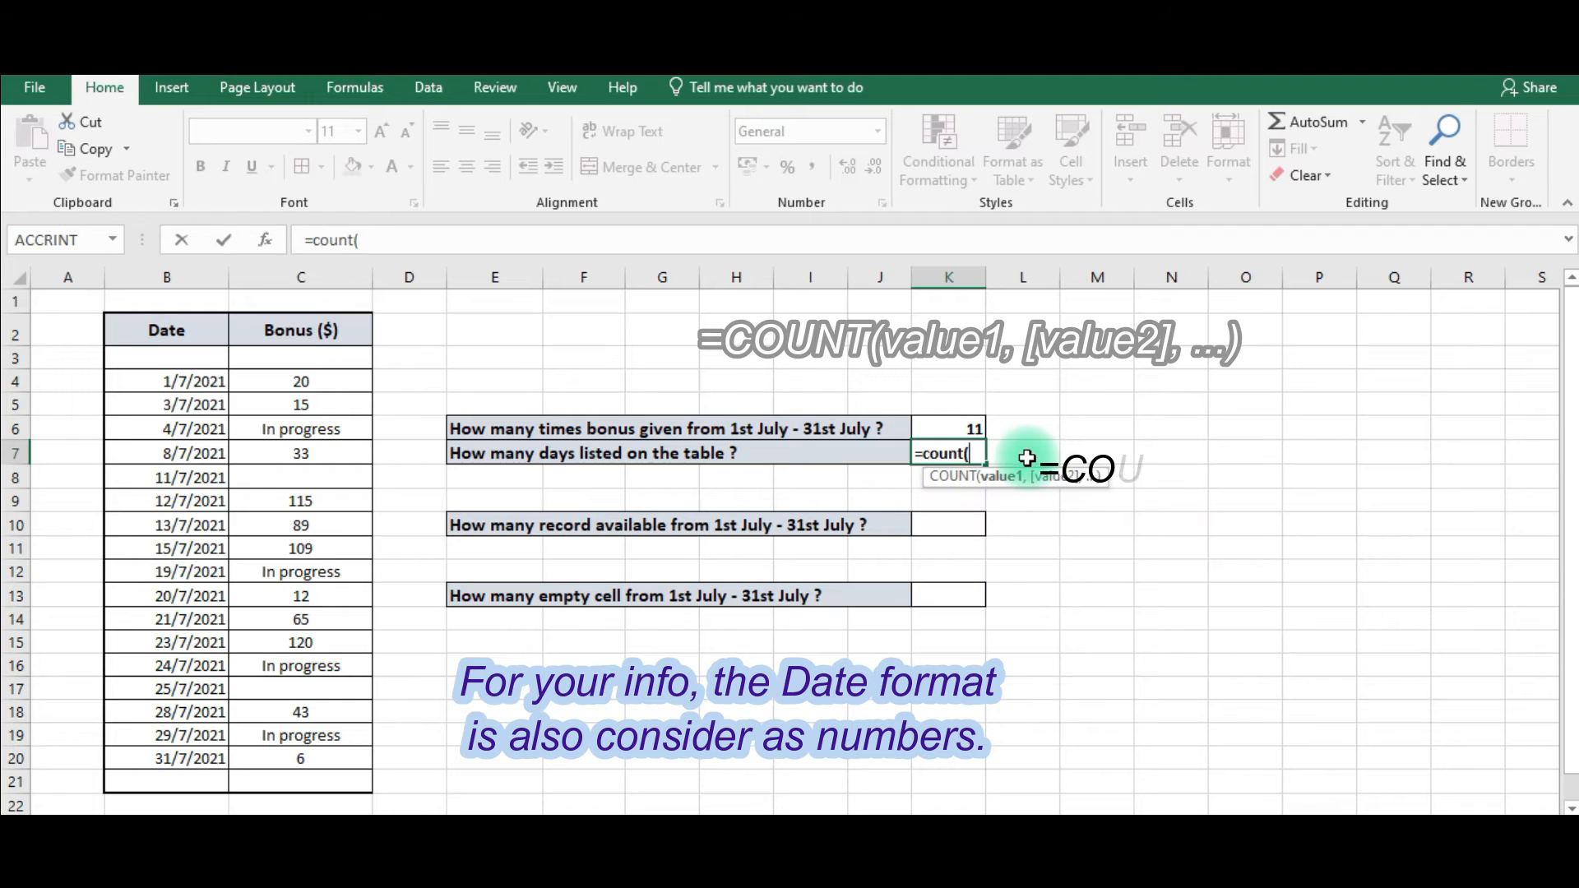
{"action": "left_click_drag", "start_coordinate": [160, 383], "coordinate": [113, 749]}
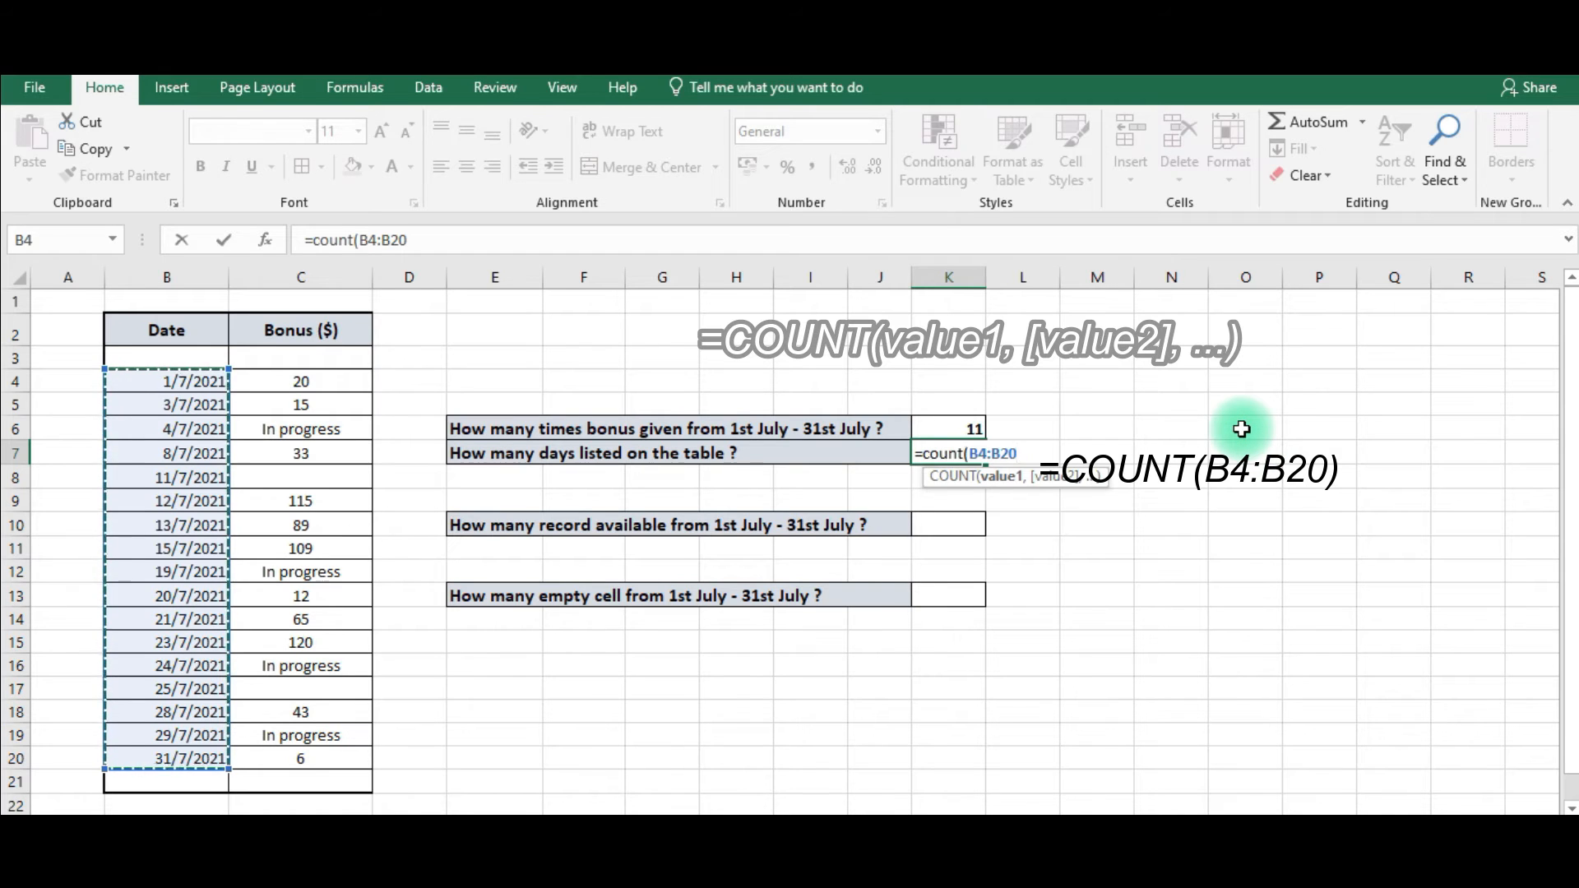
{"action": "type", "text": ")"}
{"action": "key", "text": "Return"}
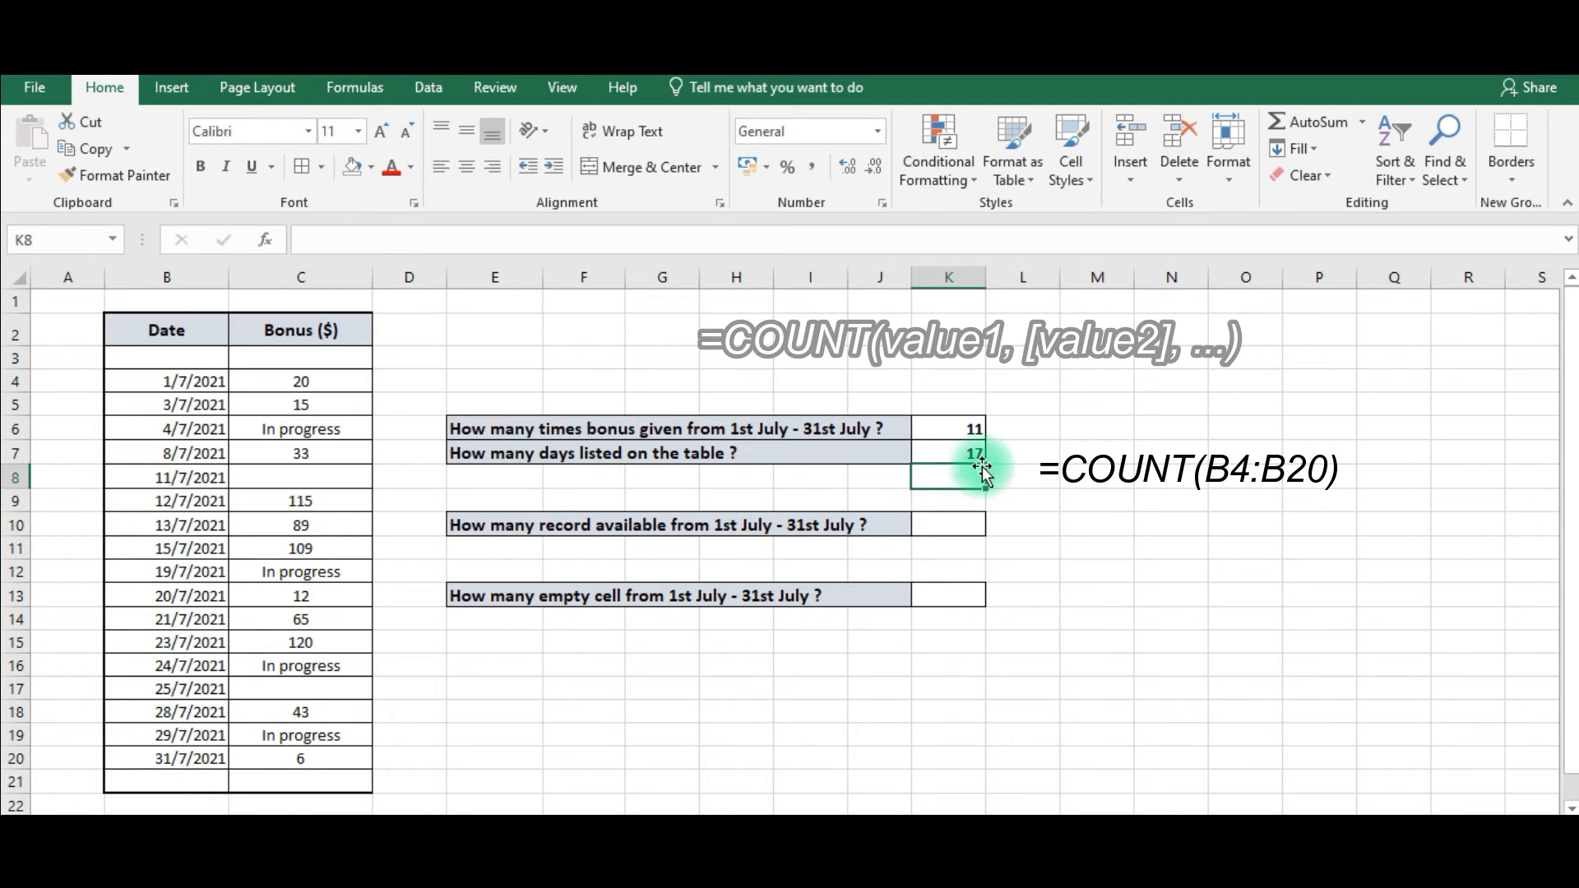
Enter =COUNTA(C4:C20) in K10 to count the records available in the bonus column.
{"action": "left_click", "coordinate": [961, 446]}
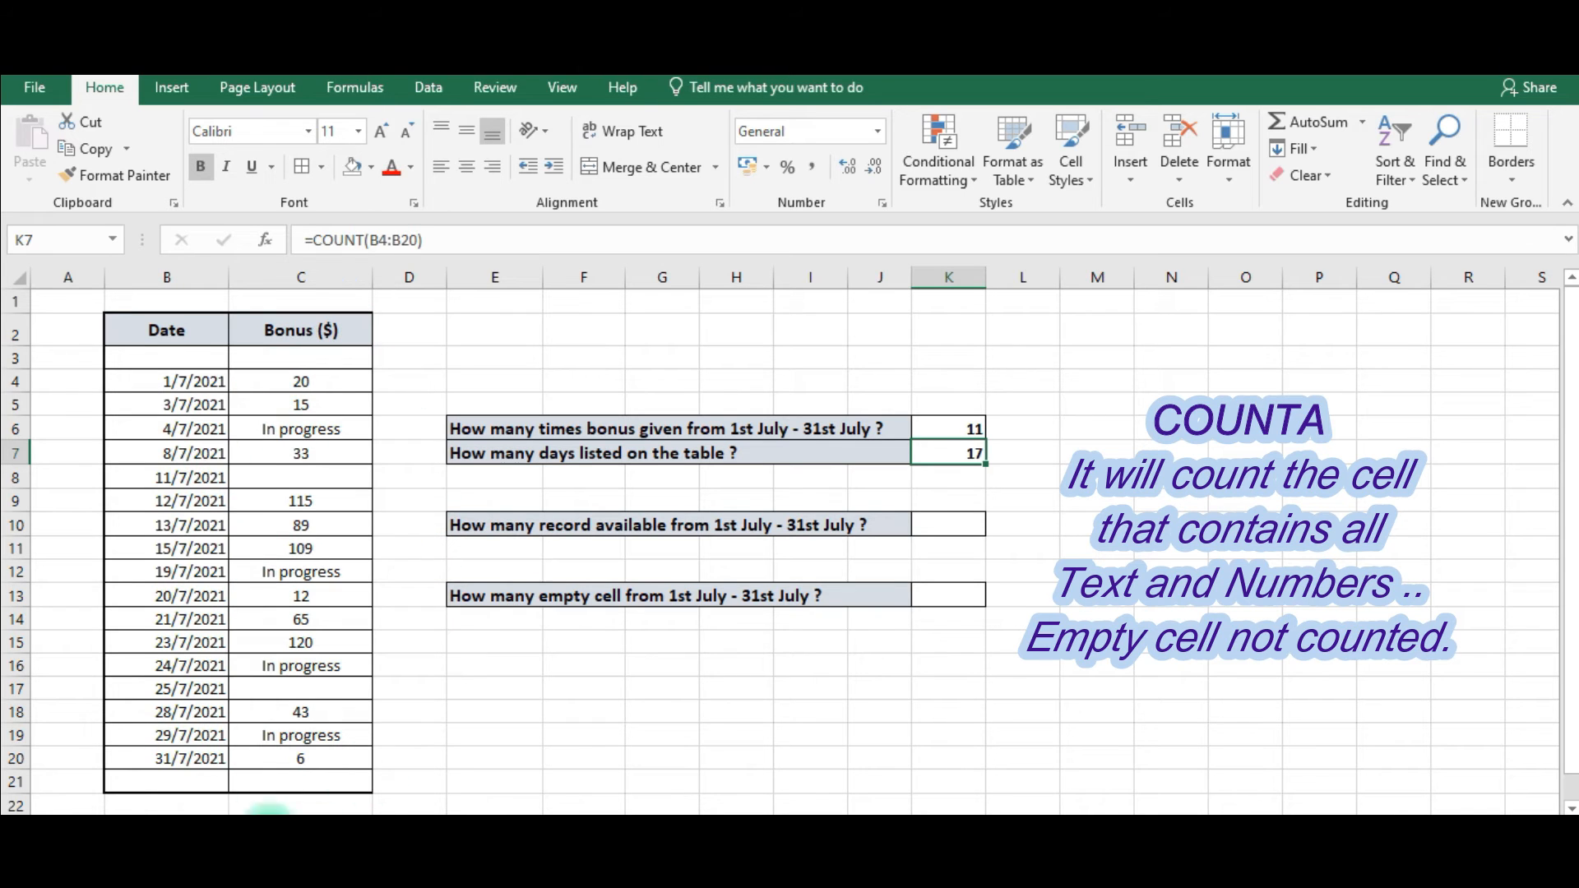
{"action": "left_click", "coordinate": [954, 522]}
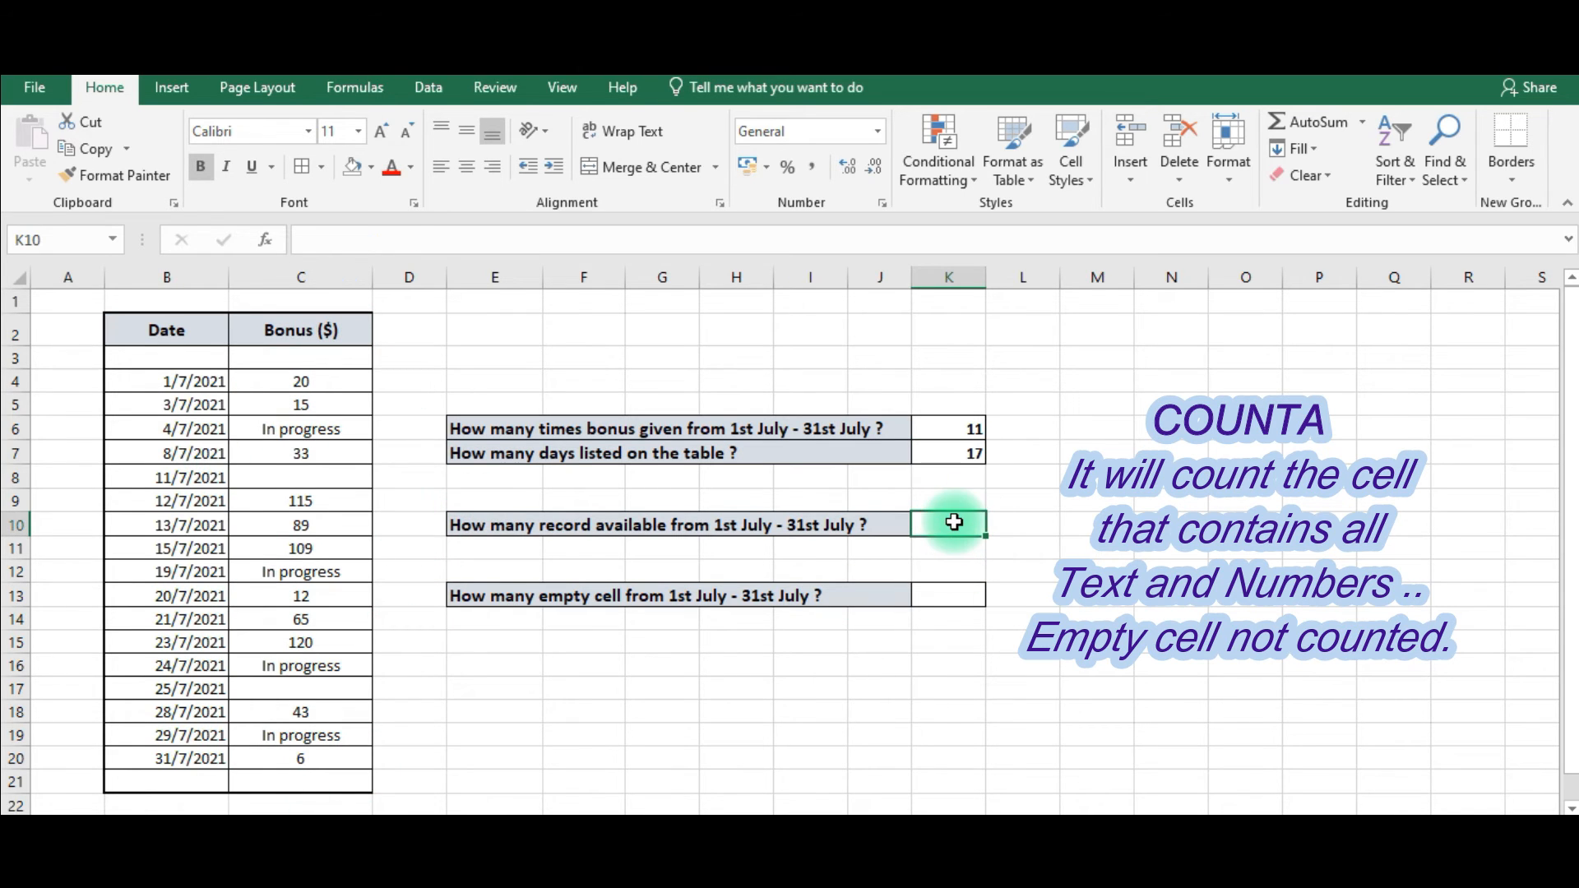
{"action": "type", "text": "="}
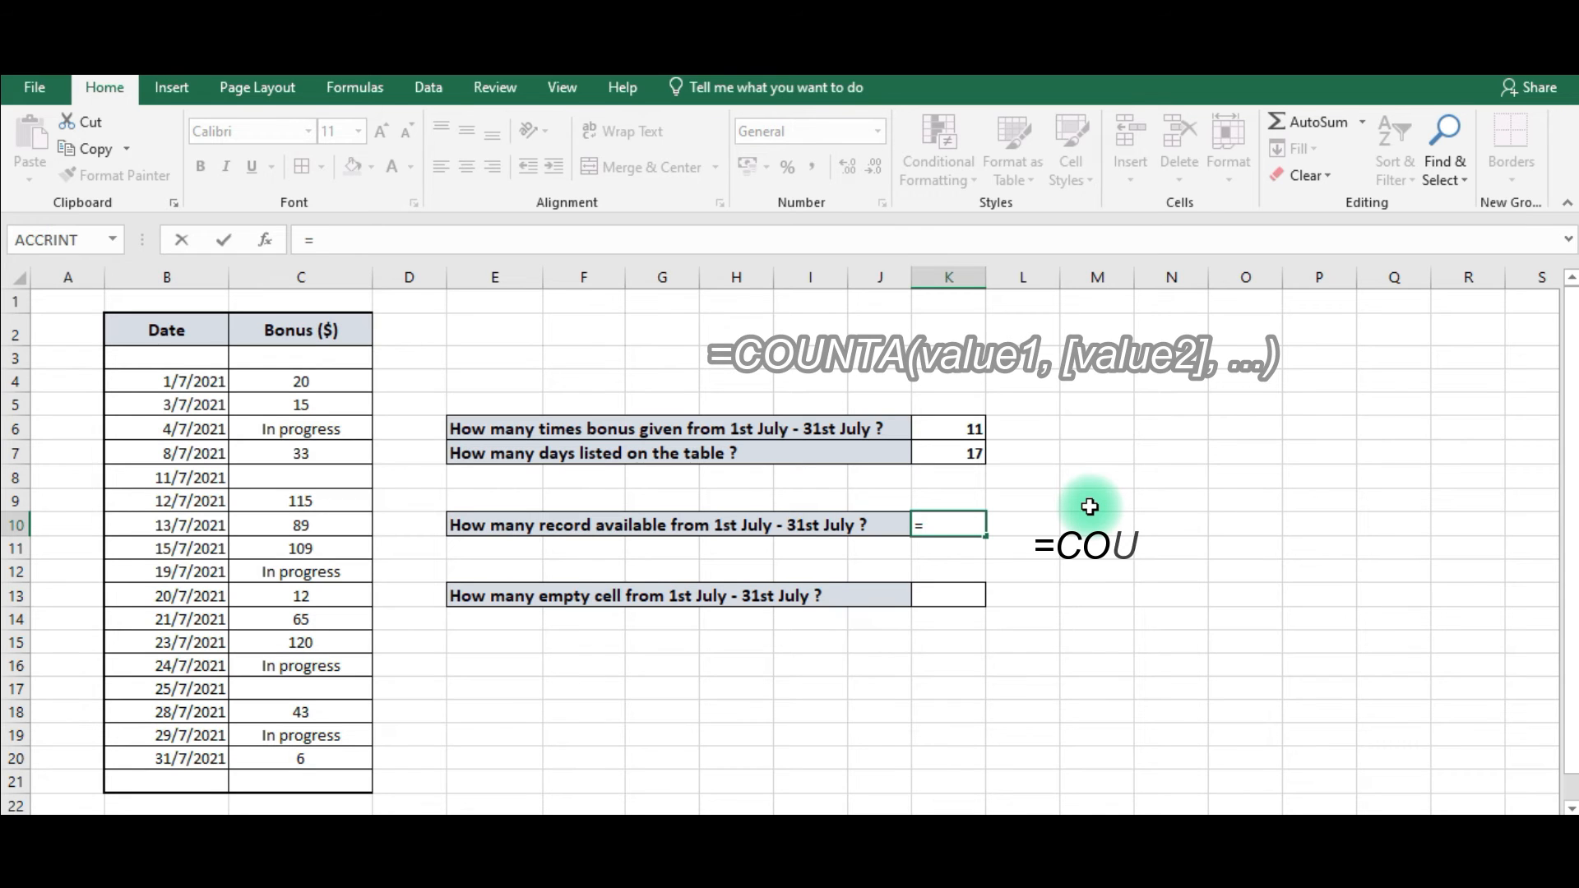
{"action": "type", "text": "c"}
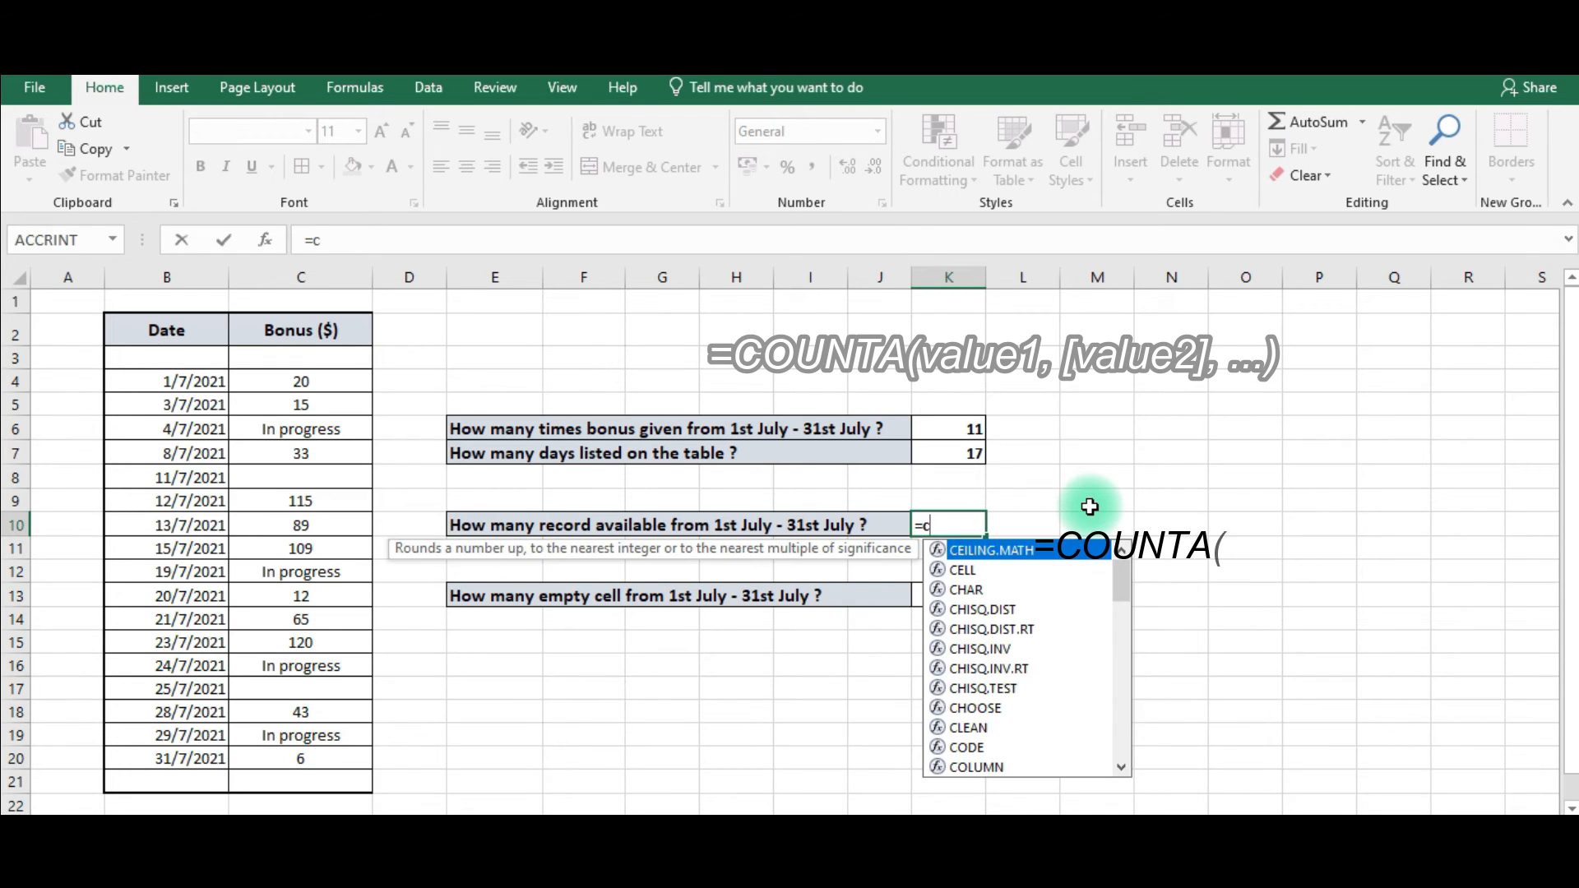
{"action": "type", "text": "ounta"}
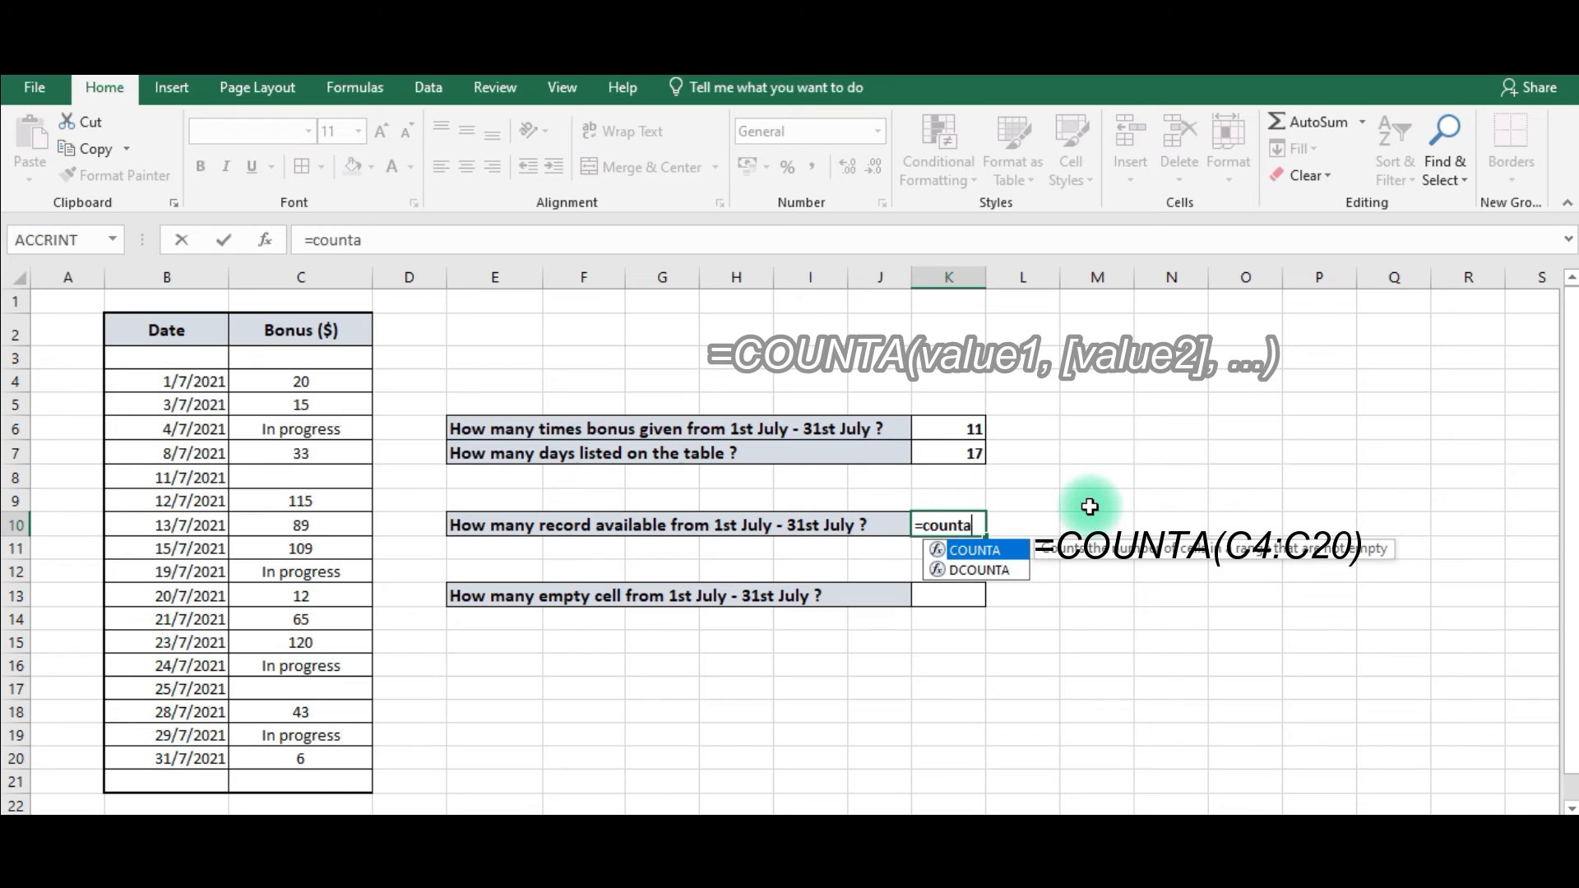
{"action": "type", "text": "("}
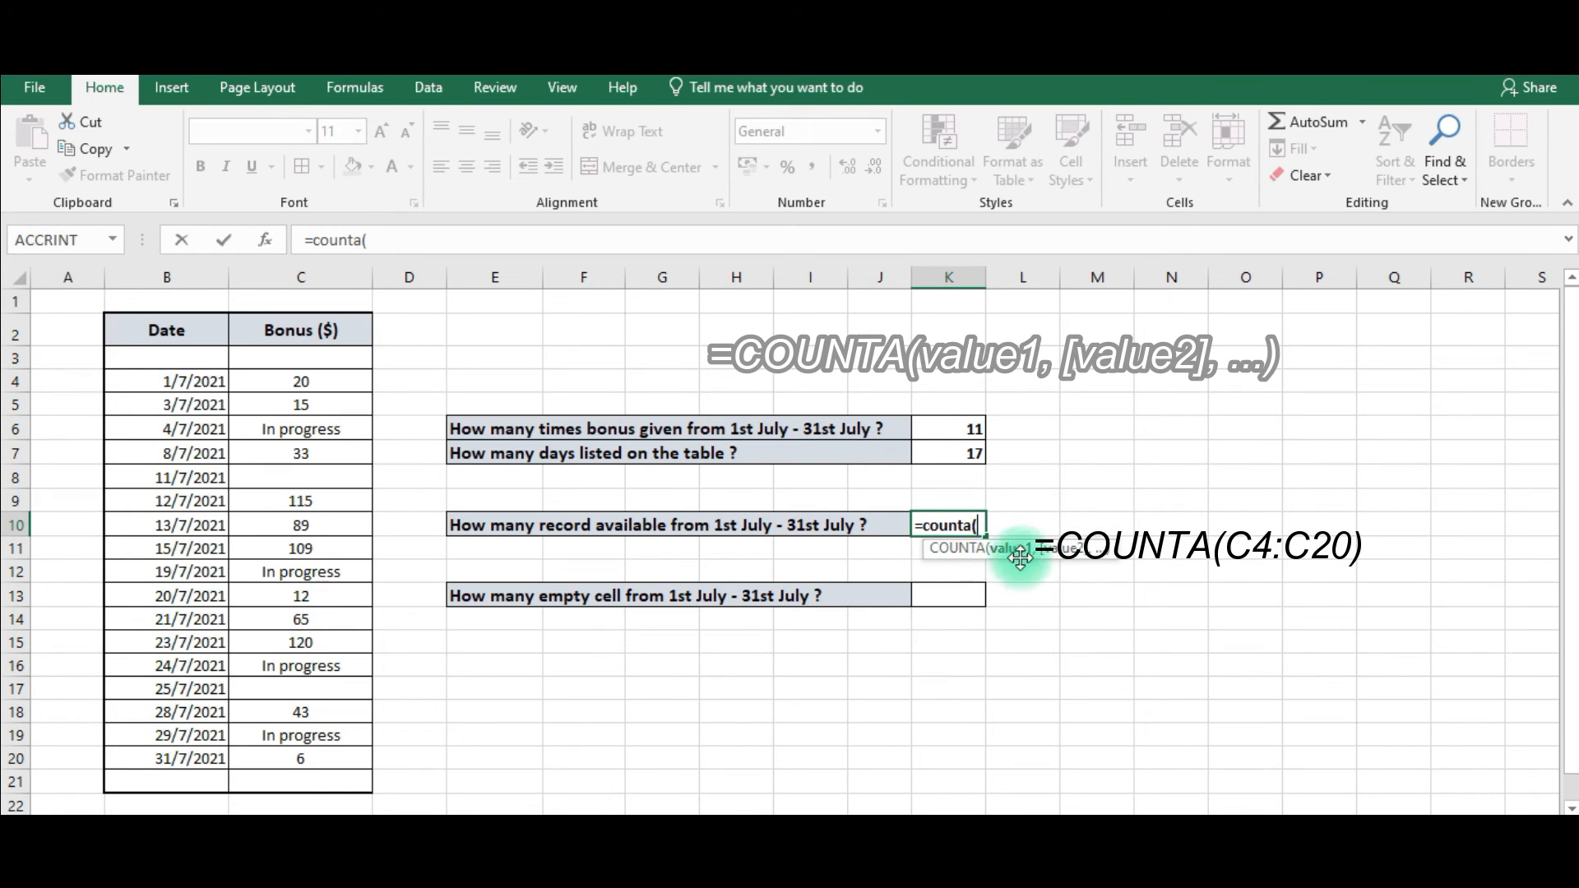
{"action": "left_click_drag", "start_coordinate": [281, 380], "coordinate": [301, 752]}
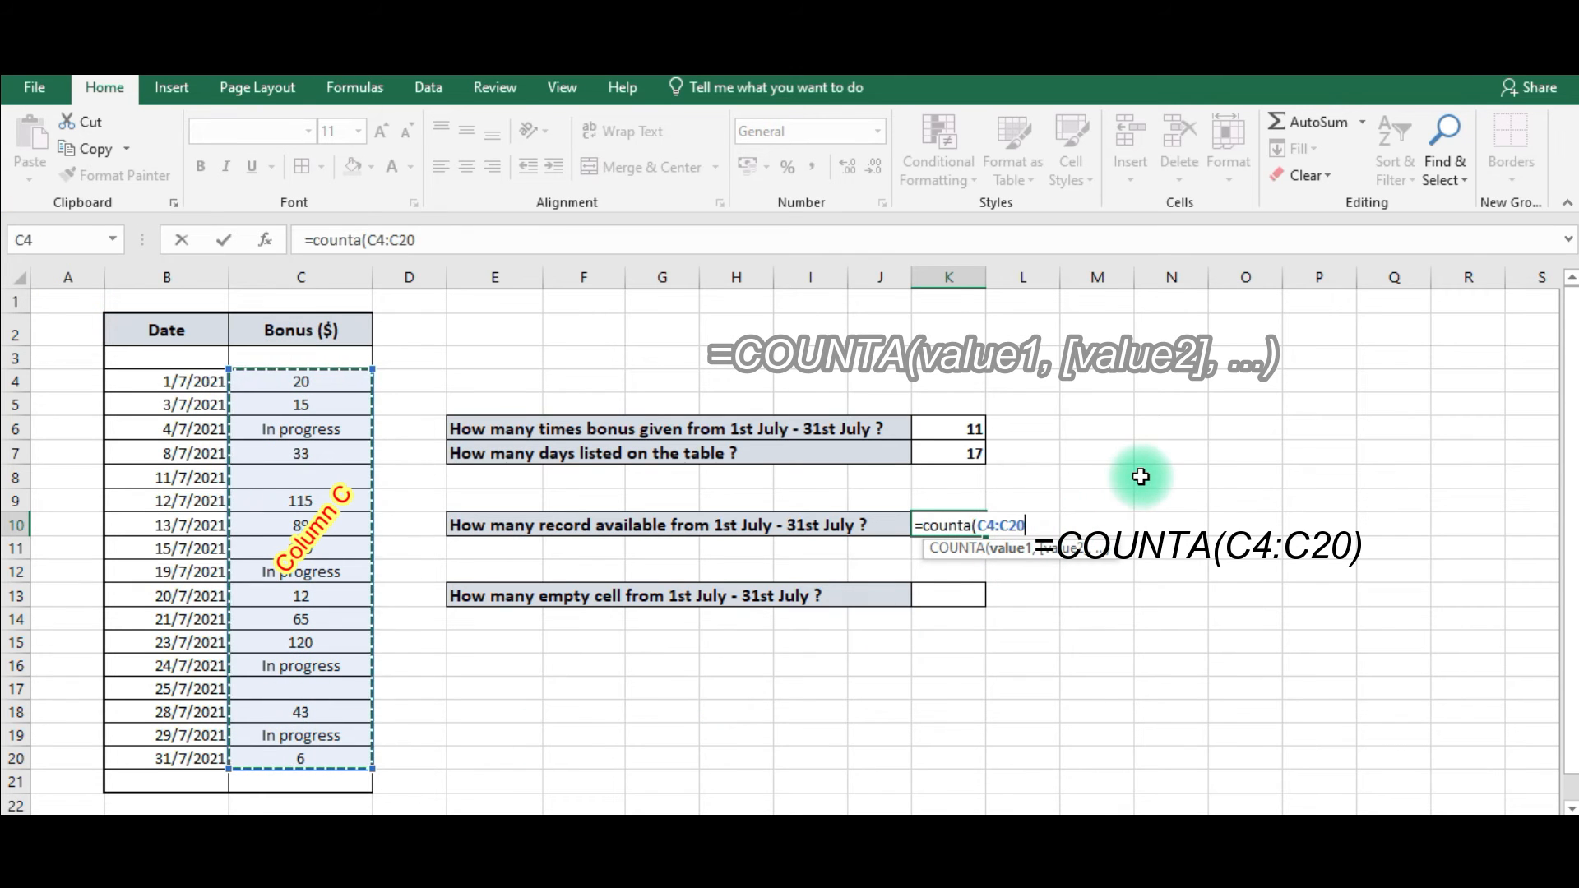
{"action": "type", "text": ")"}
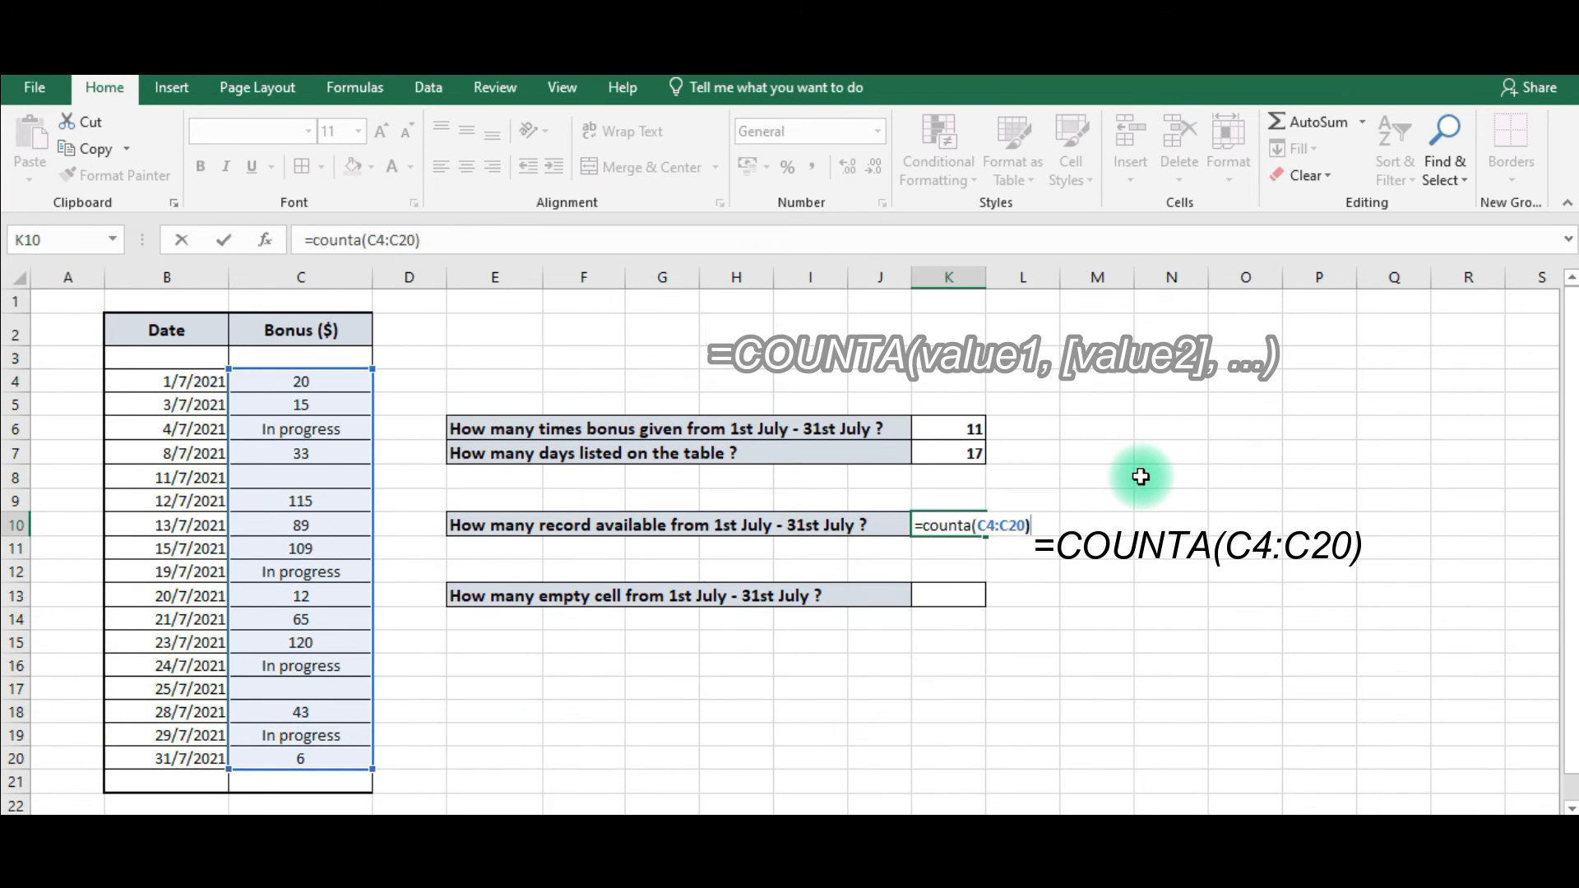
{"action": "key", "text": "Return"}
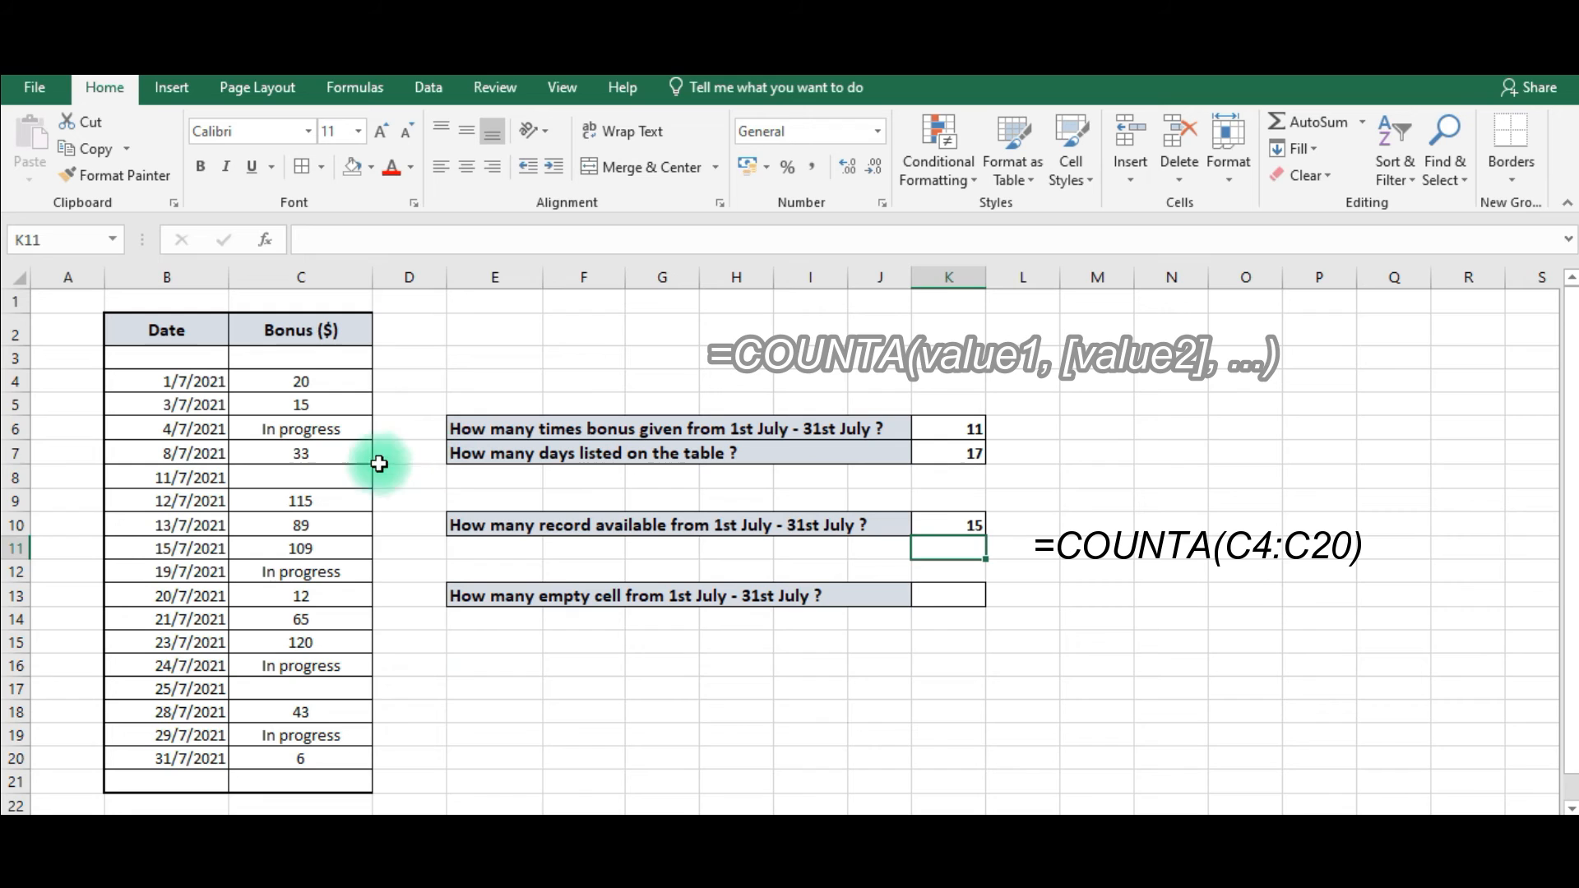
Enter =COUNTBLANK(C4:C20) in K13 to count the empty bonus cells.
{"action": "left_click", "coordinate": [311, 471]}
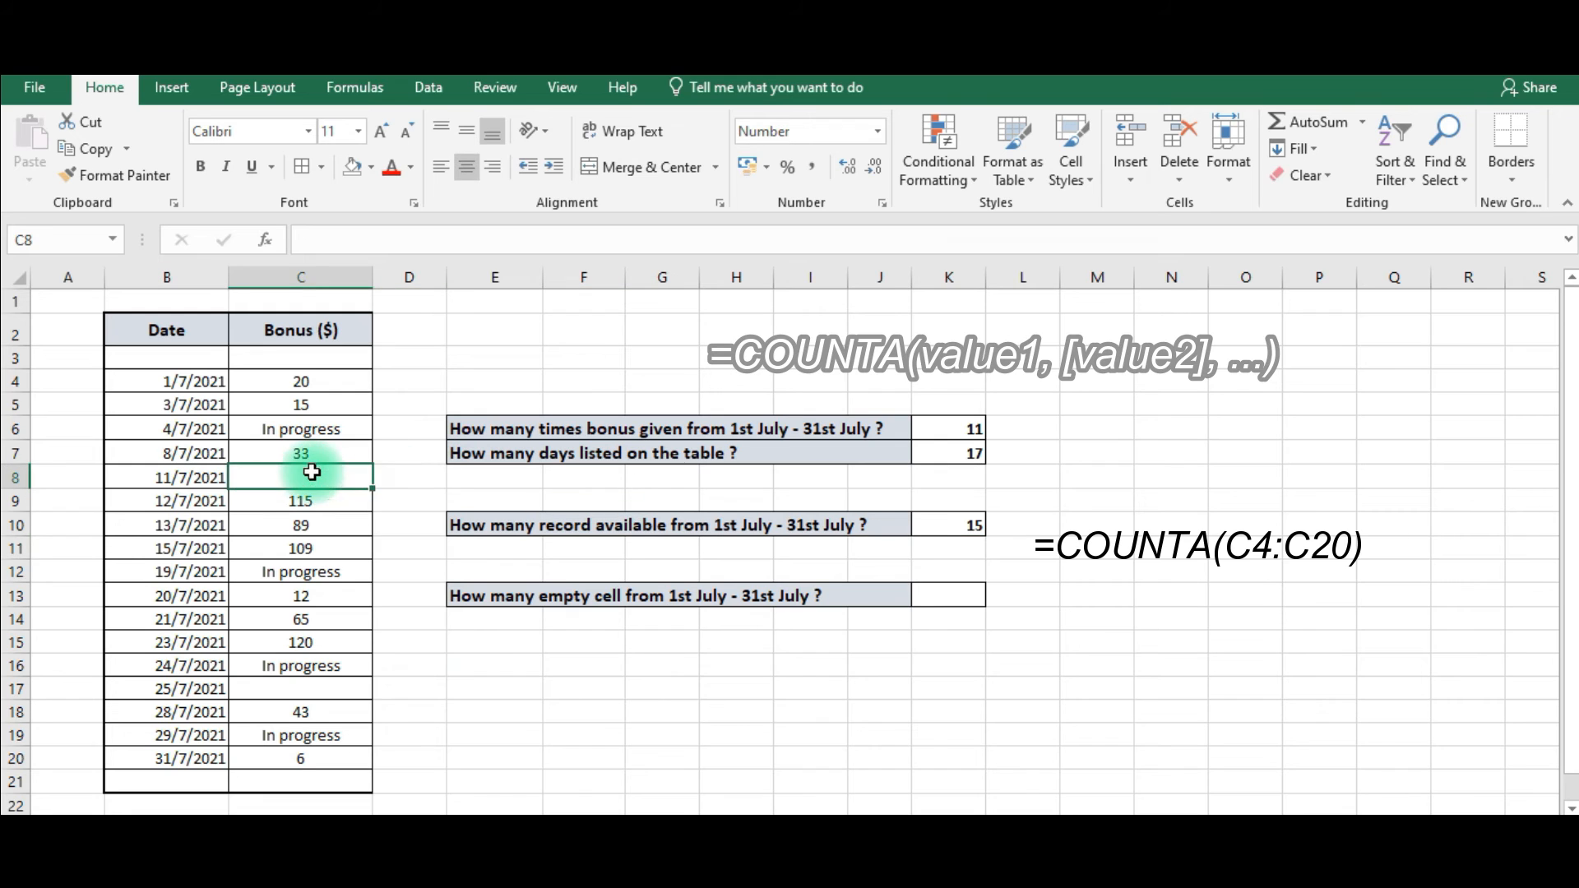
{"action": "left_click", "coordinate": [296, 683]}
{"action": "left_click", "coordinate": [328, 476]}
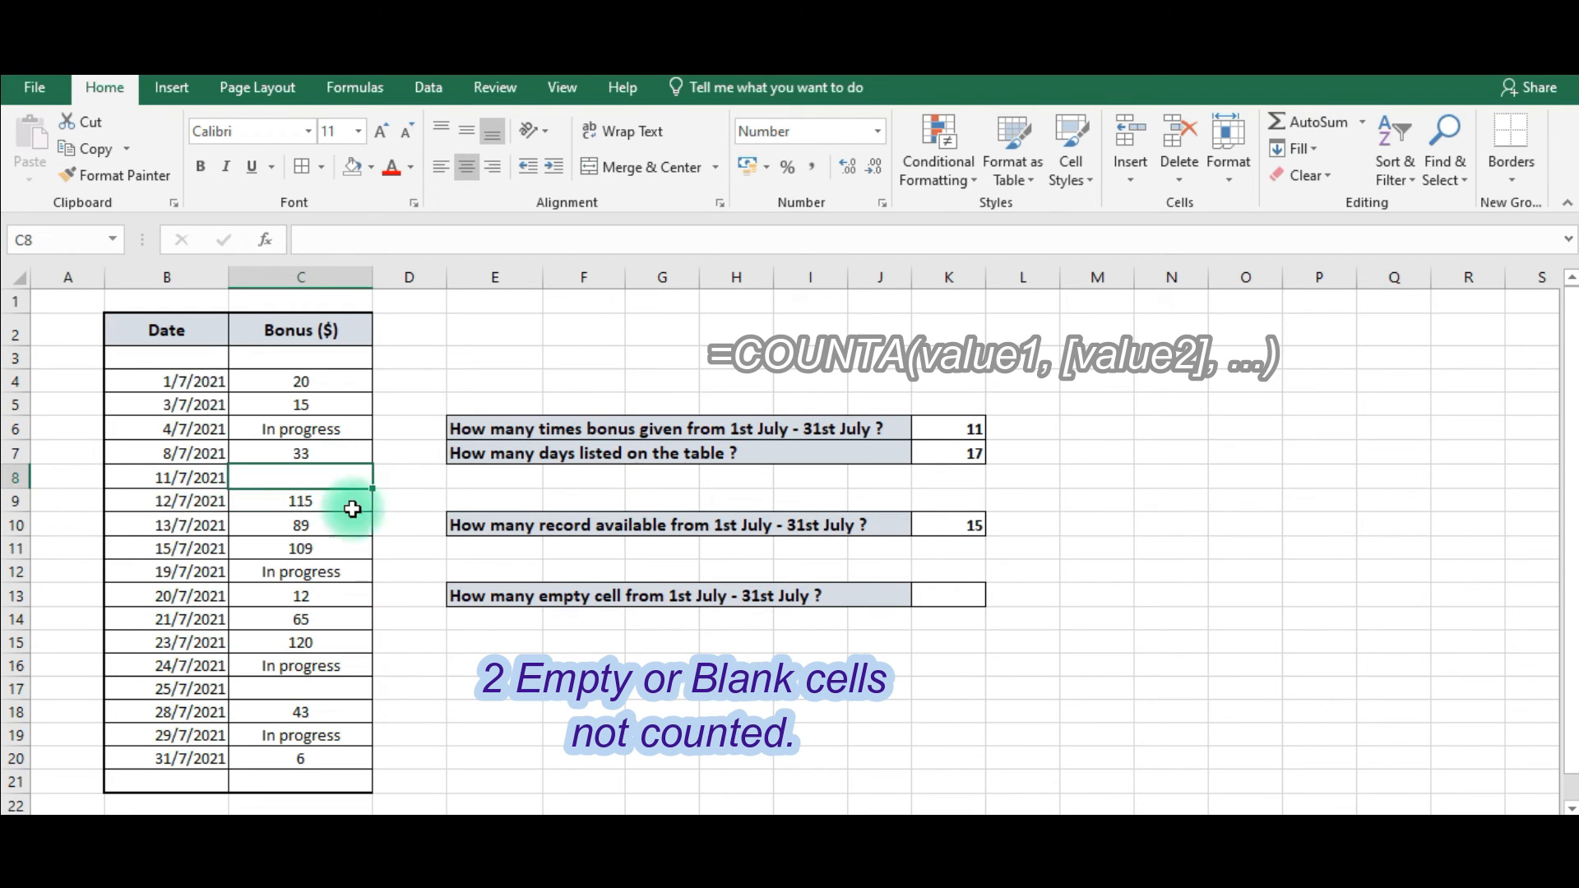
{"action": "left_click", "coordinate": [309, 690]}
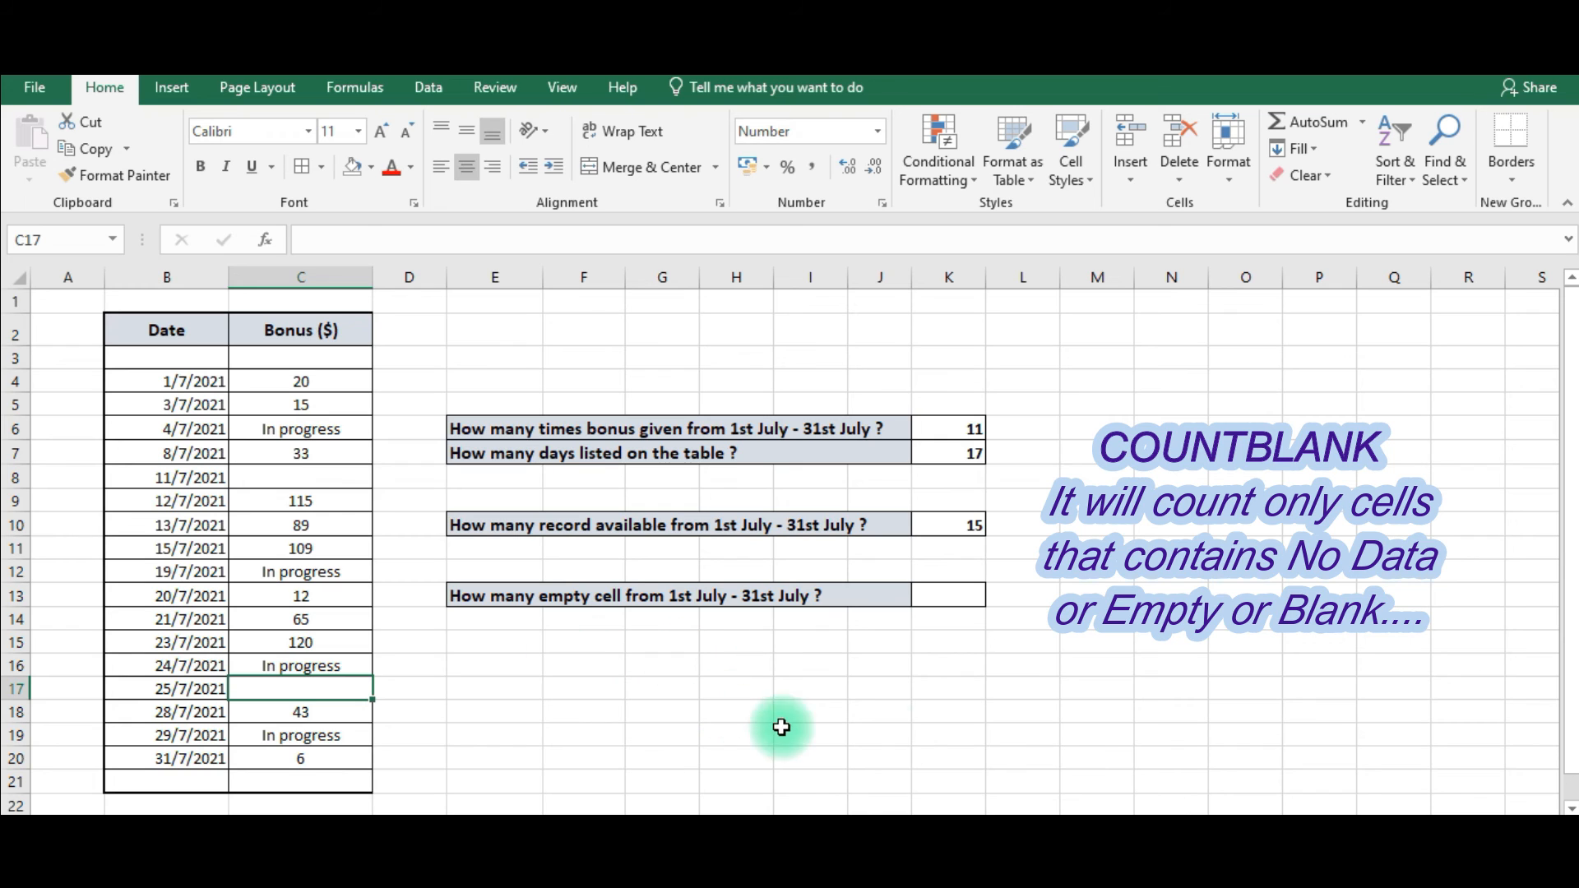
{"action": "left_click", "coordinate": [960, 593]}
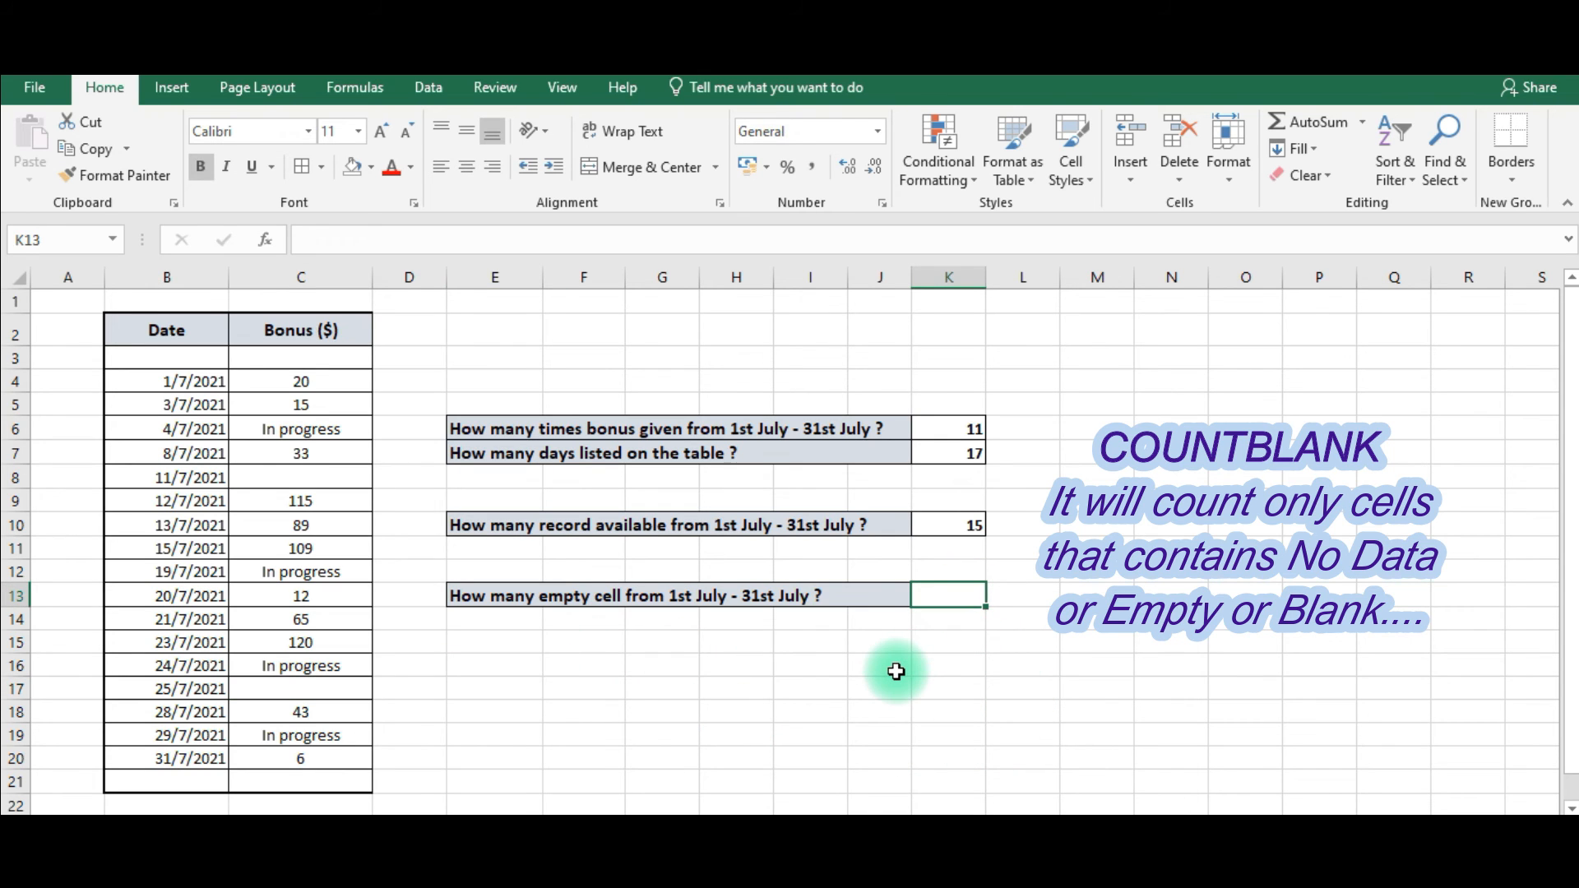
{"action": "type", "text": "="}
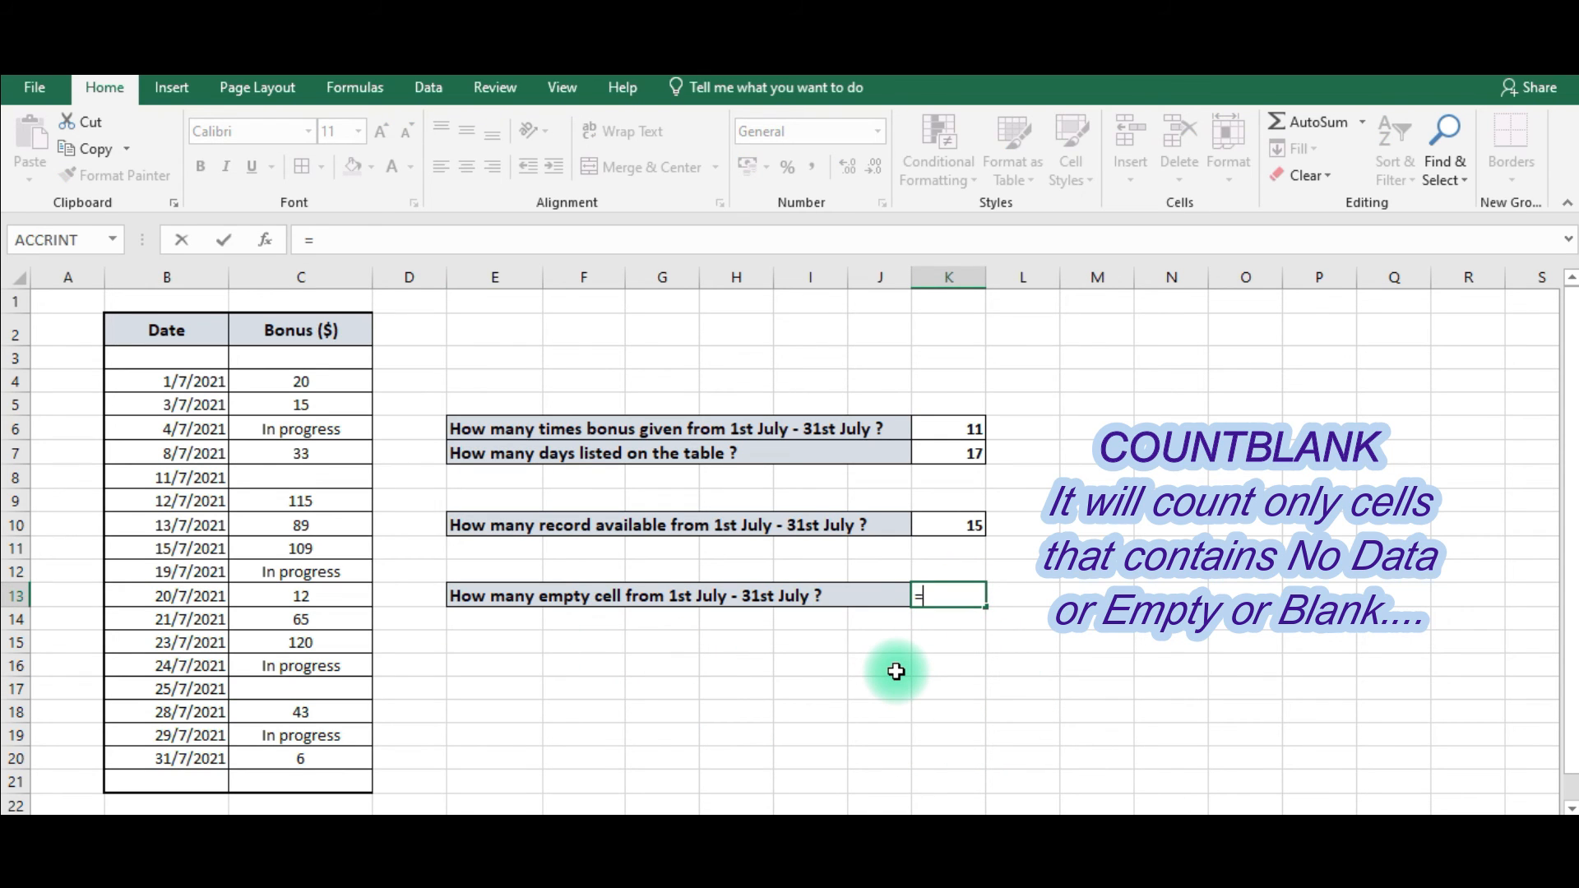
{"action": "type", "text": "co"}
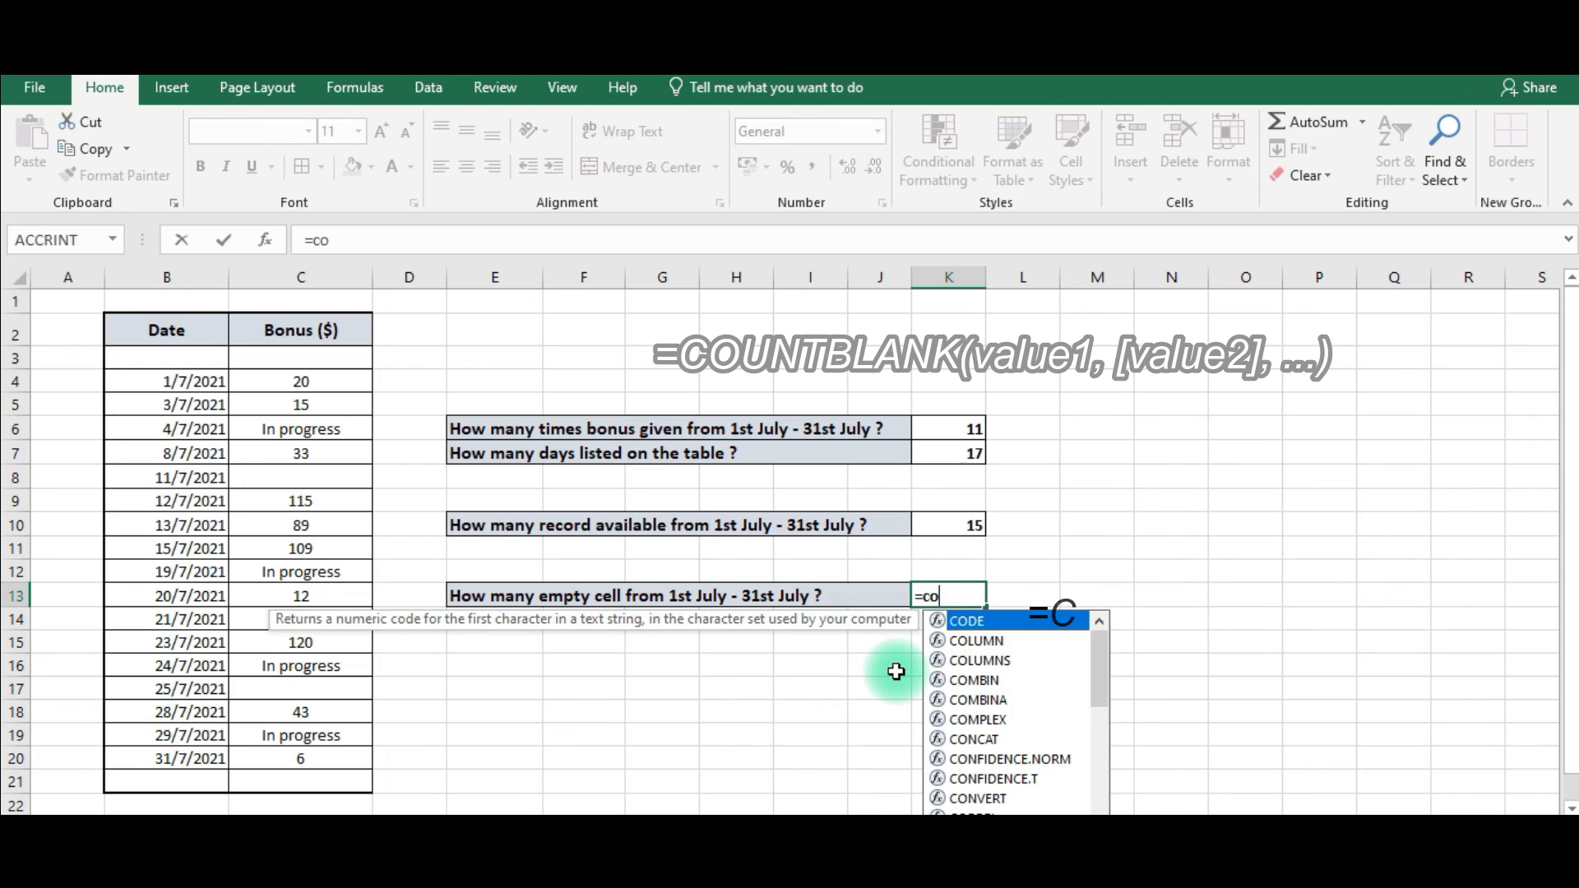
{"action": "type", "text": "untbla"}
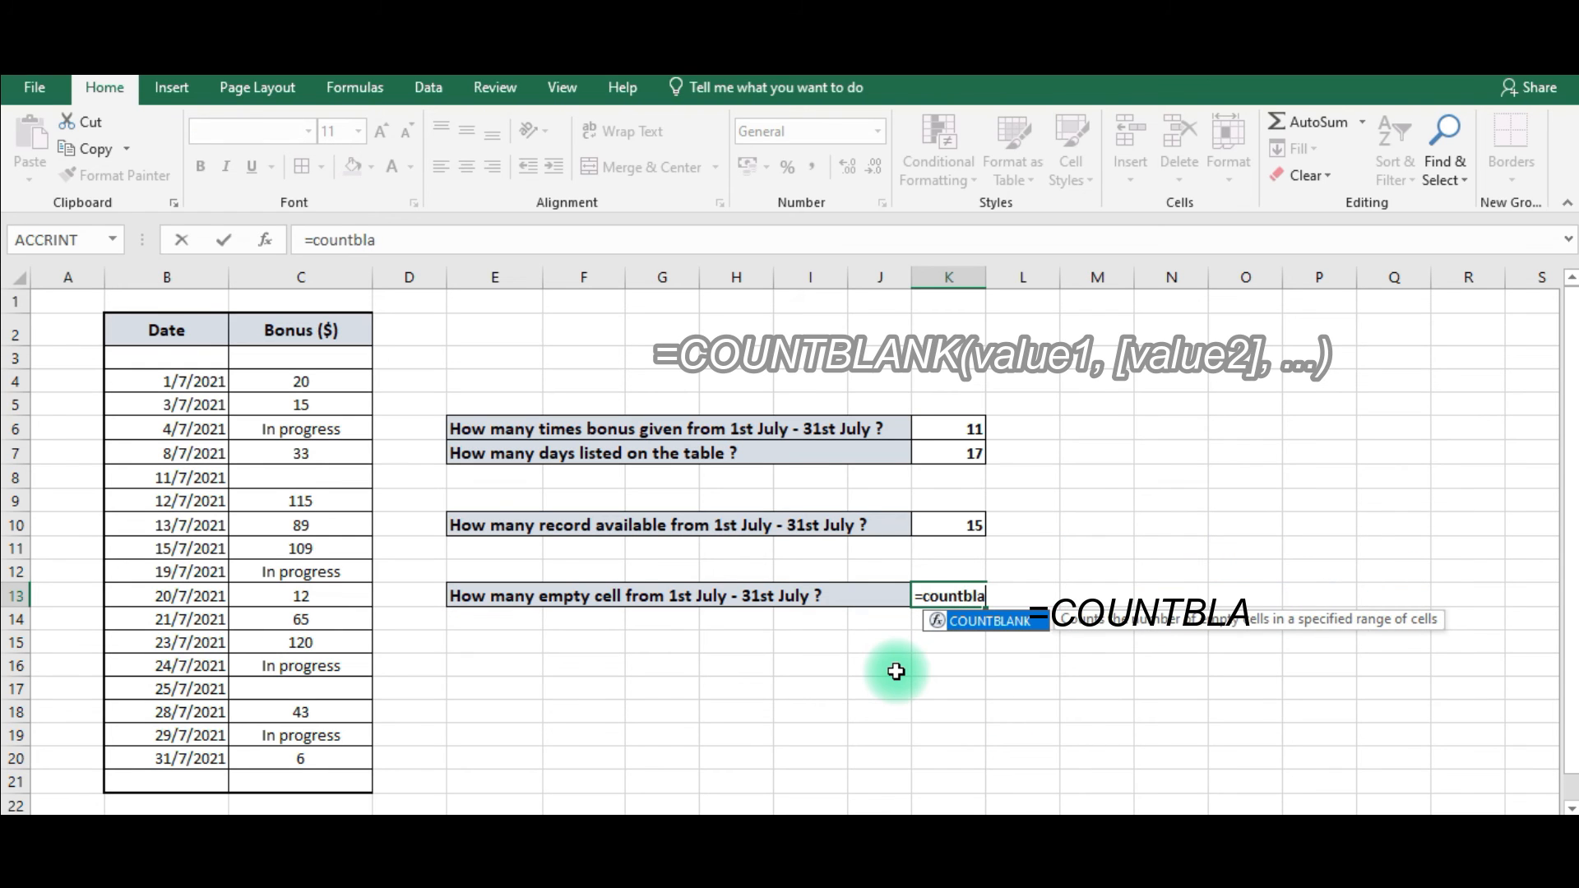
{"action": "type", "text": "nk("}
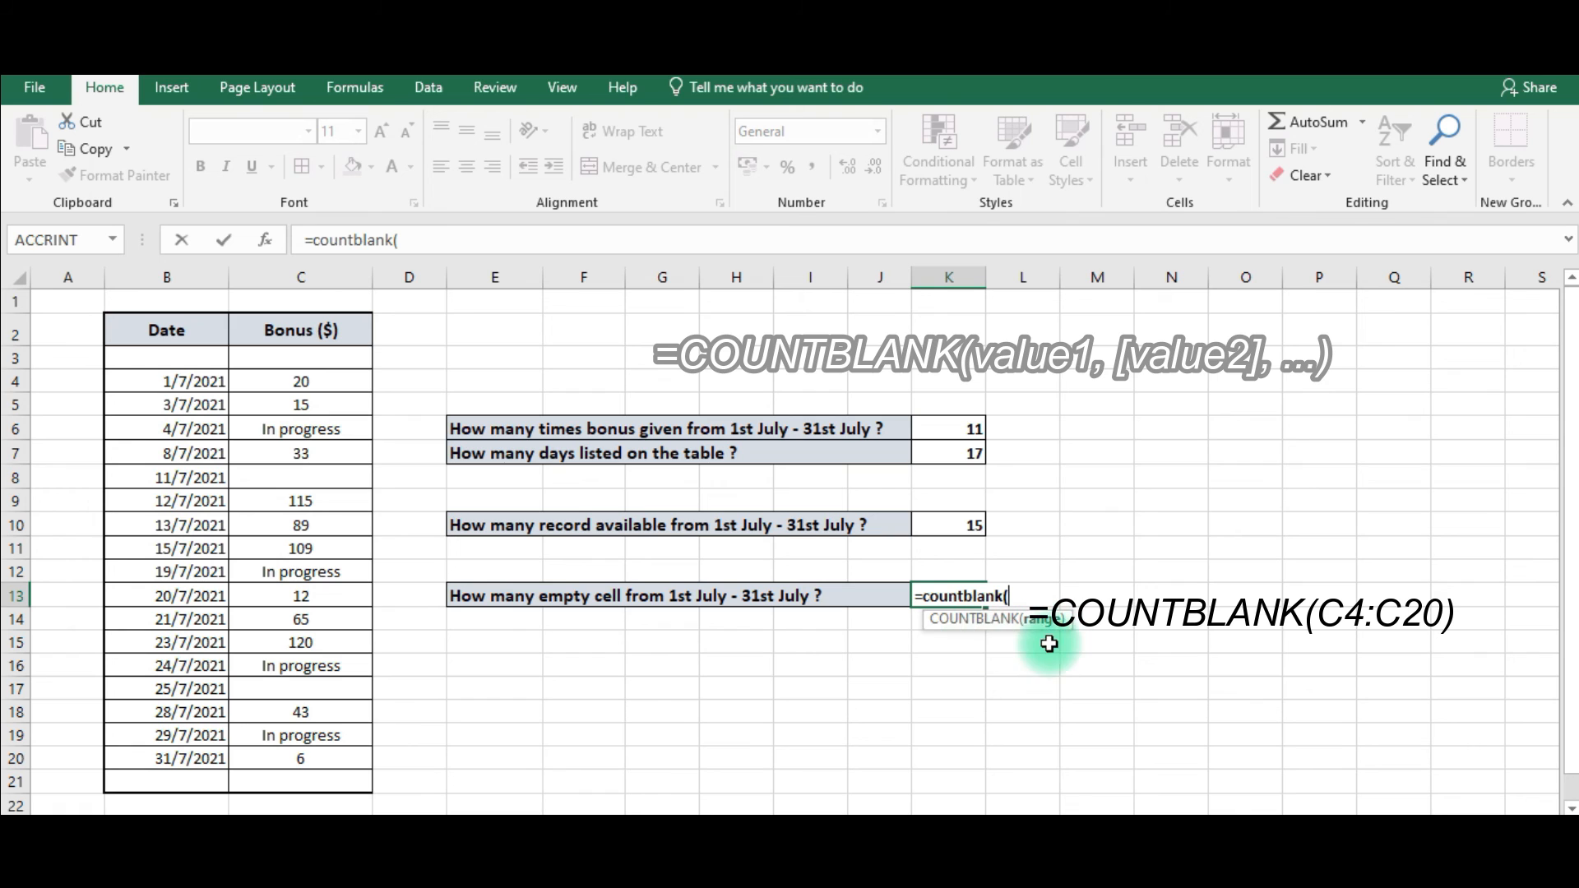
{"action": "left_click_drag", "start_coordinate": [275, 380], "coordinate": [304, 758]}
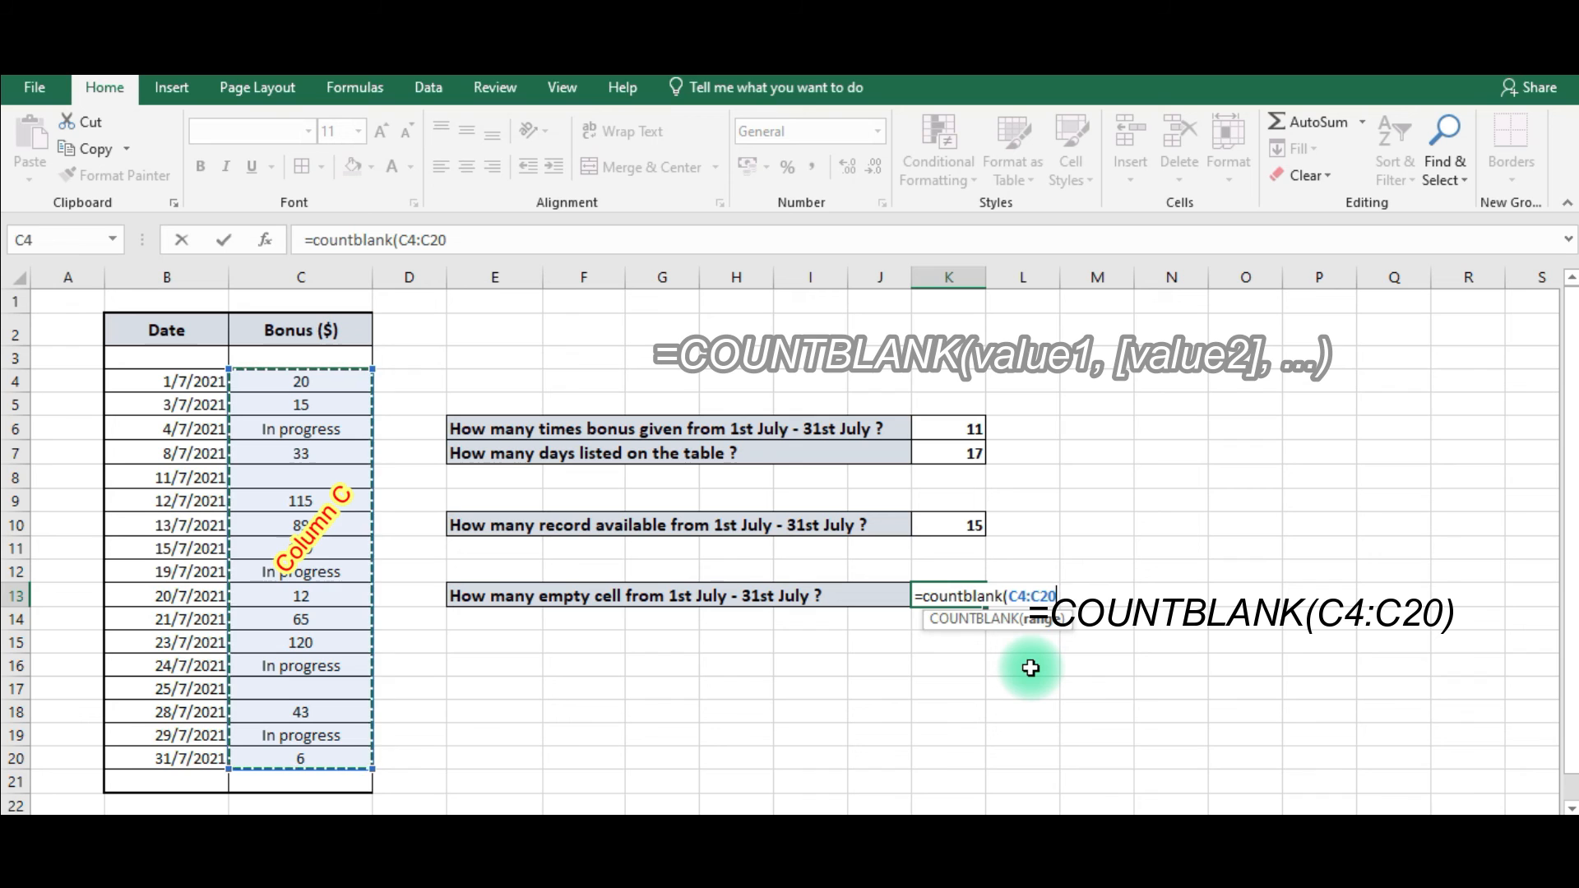
{"action": "type", "text": ")"}
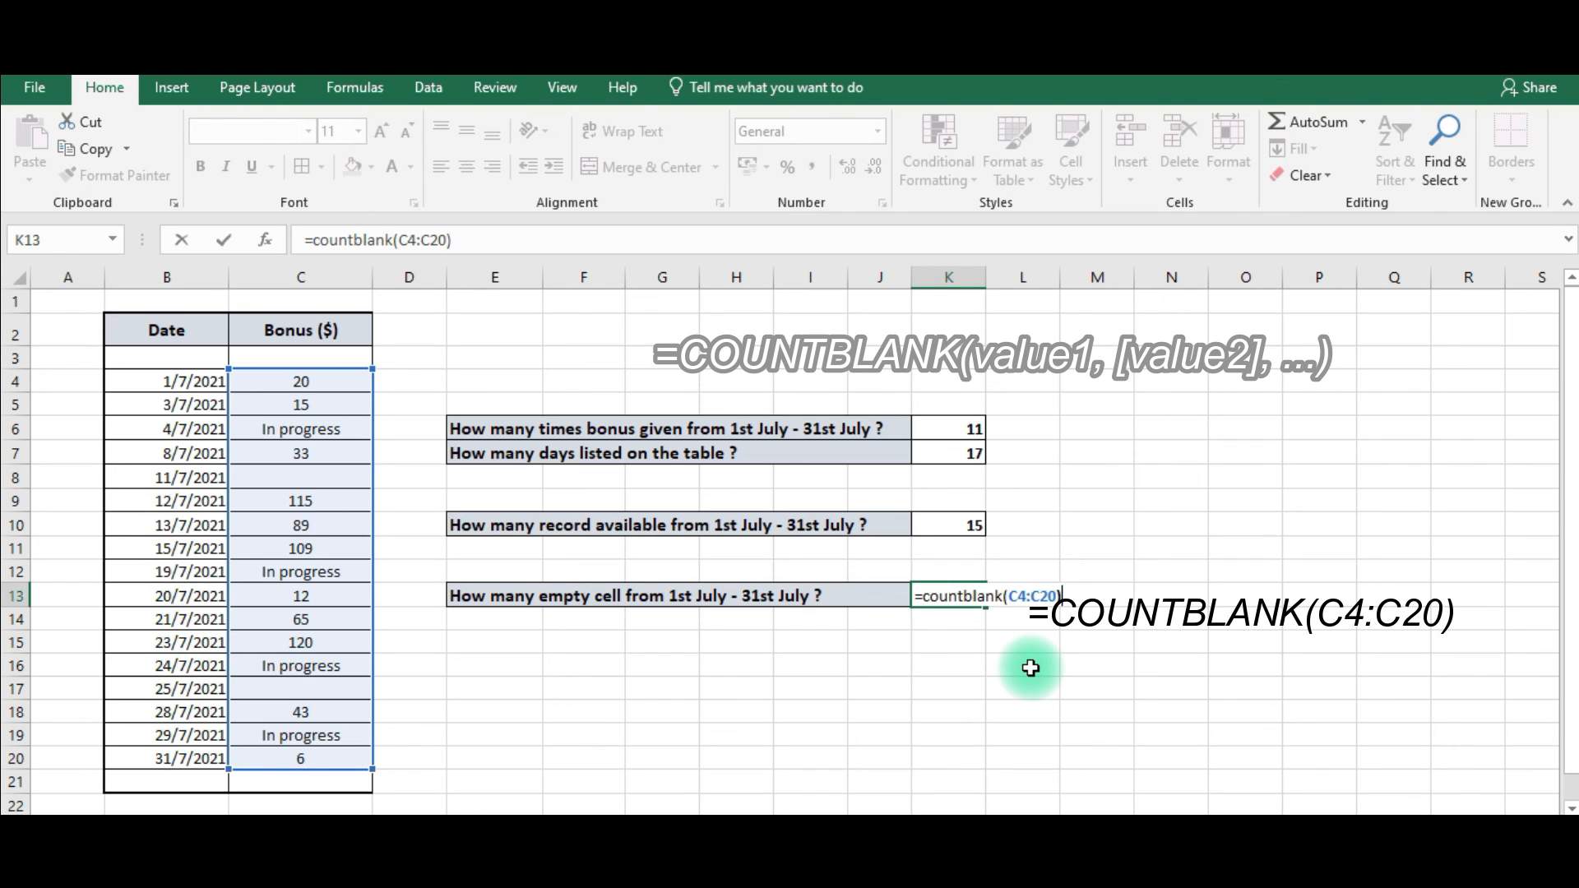
{"action": "key", "text": "Return"}
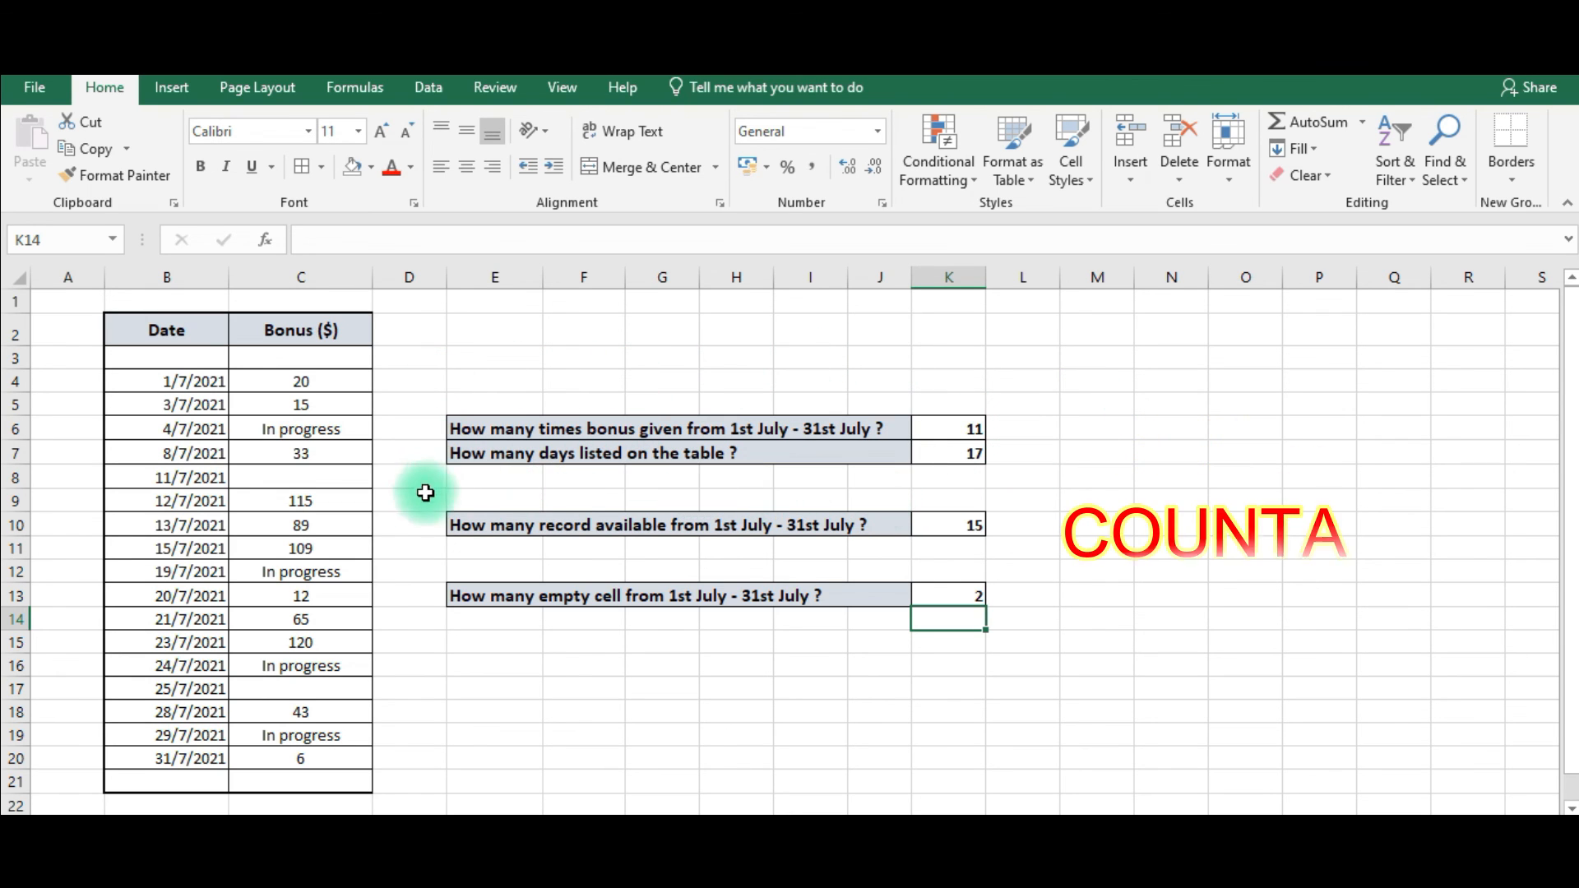
Select the answer cells K6 to K13 to review the four results.
{"action": "left_click_drag", "start_coordinate": [637, 570], "coordinate": [814, 570]}
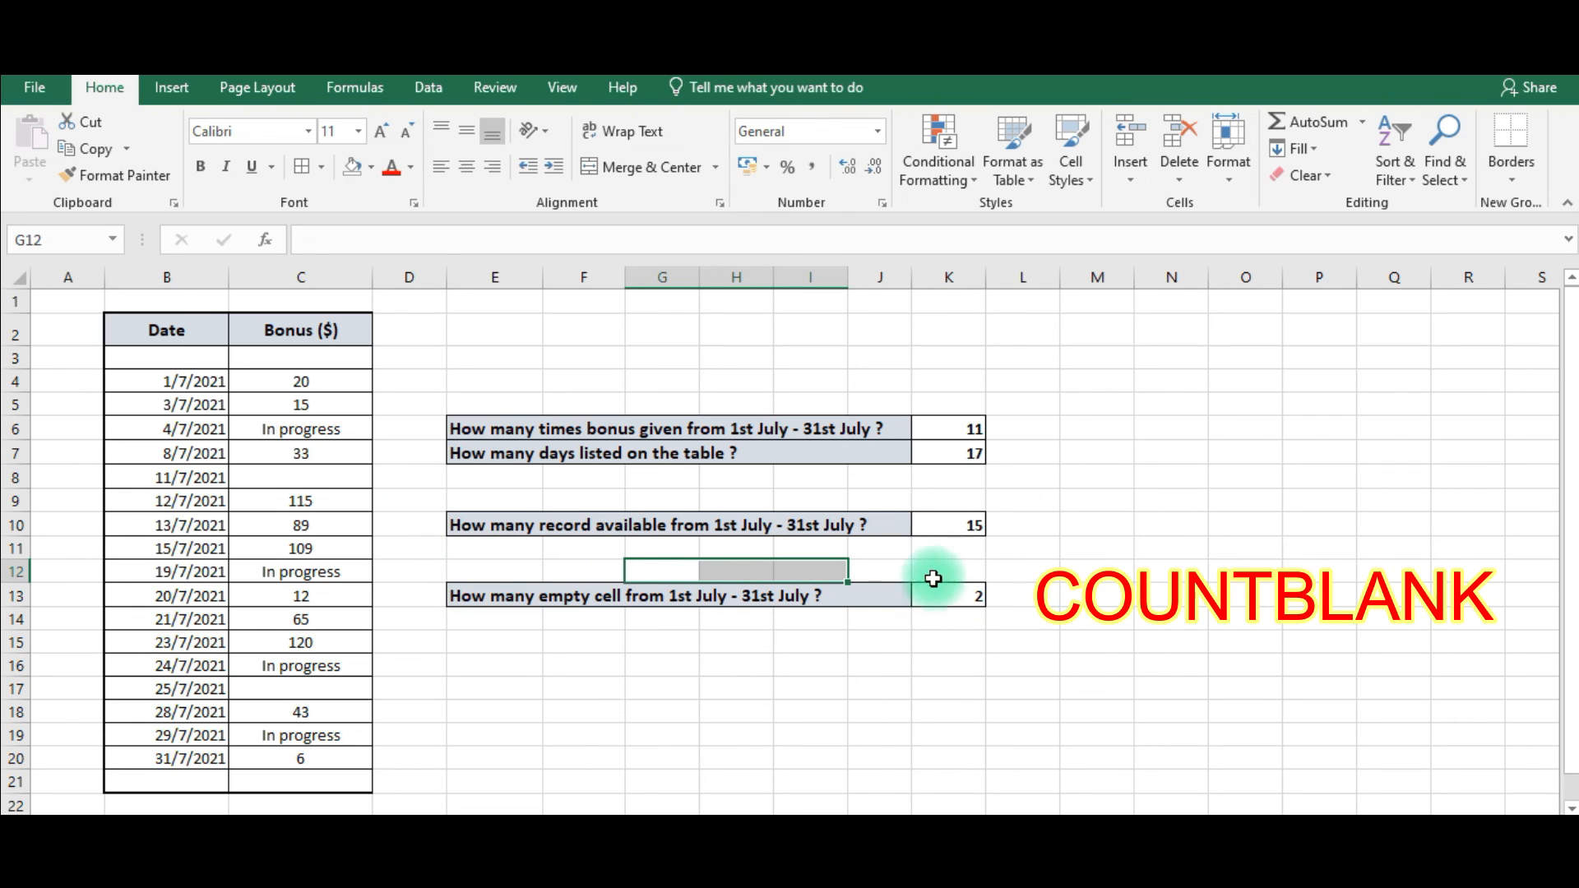
{"action": "left_click_drag", "start_coordinate": [958, 421], "coordinate": [950, 592]}
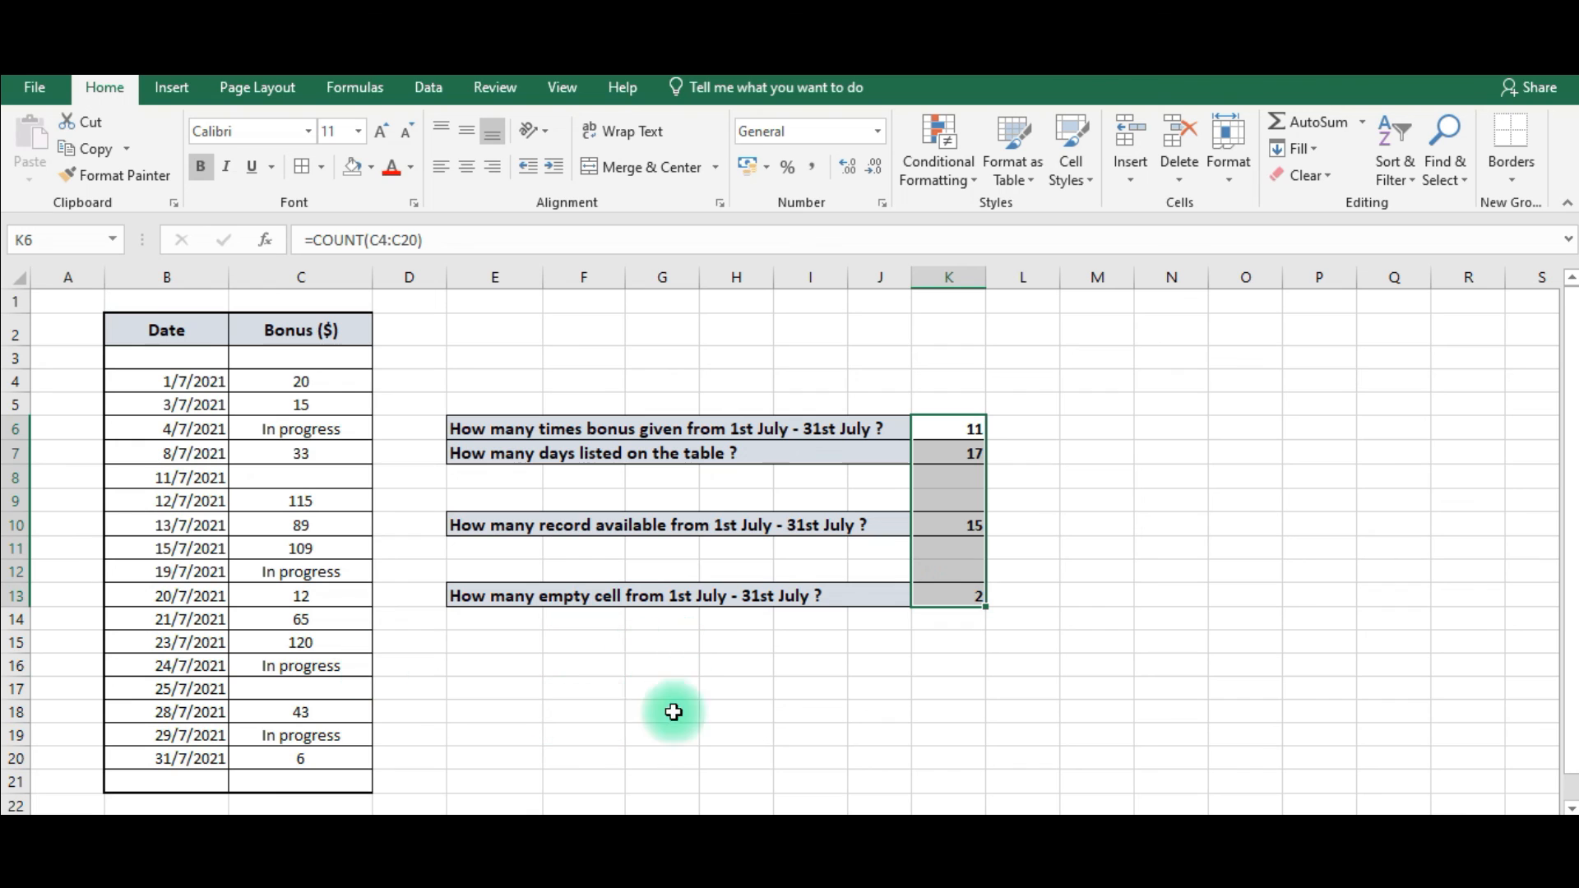
{"action": "left_click", "coordinate": [461, 331]}
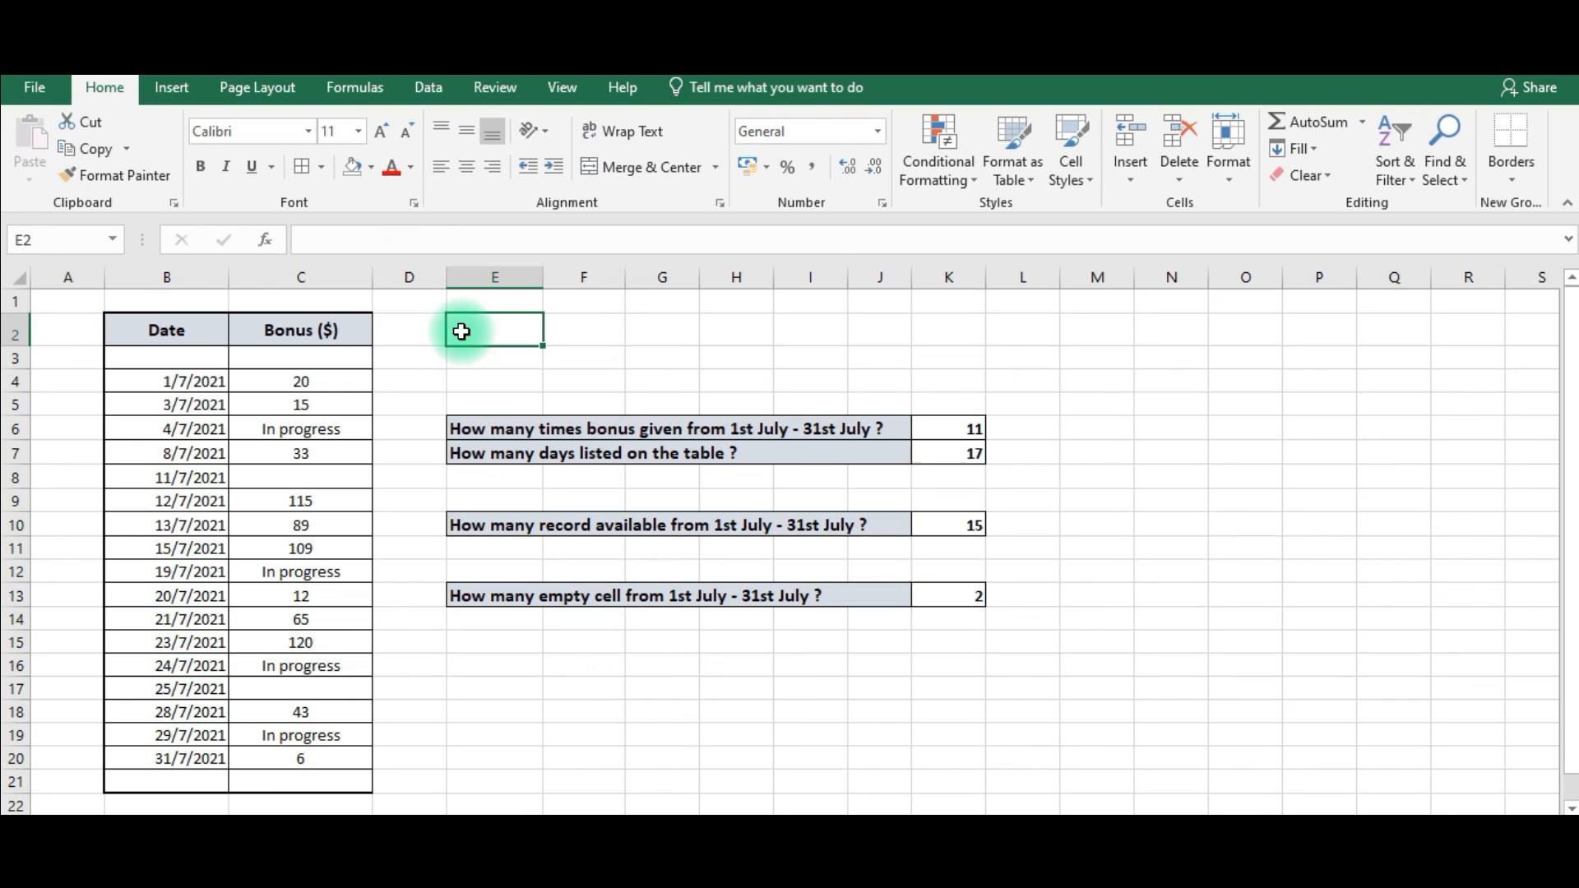